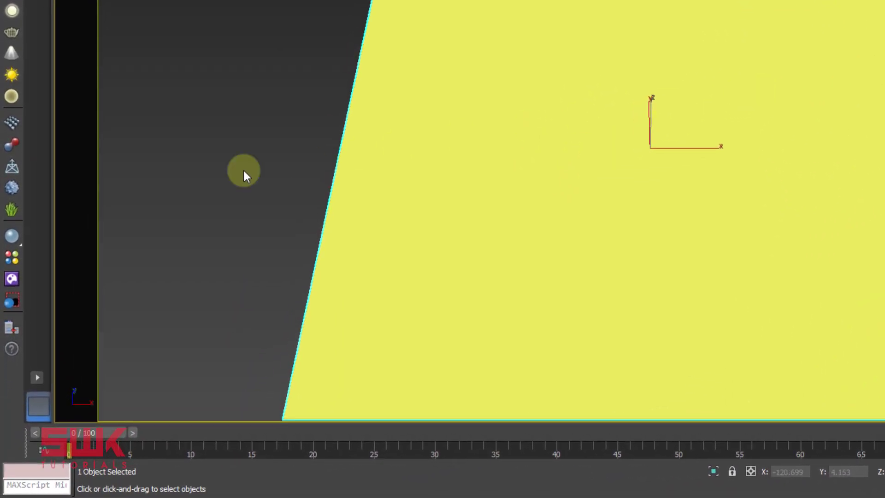
Step: Load Displacement Values.jpg as a Bitmap texmap in the plane's VRayDisplacementMod modifier and render the scene
left_click(15, 189)
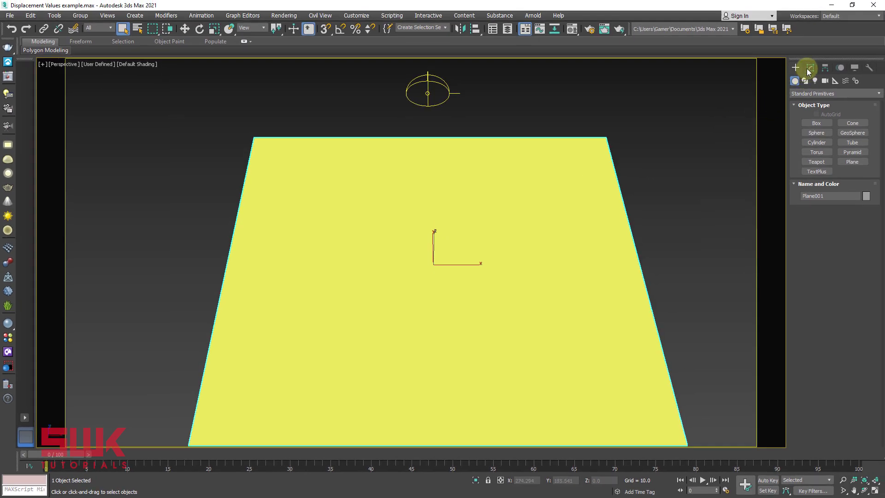
left_click(810, 68)
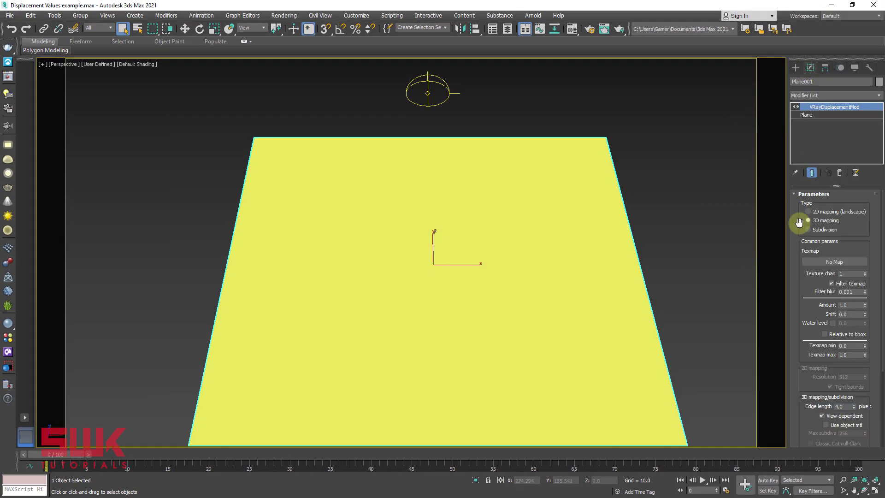
left_click(804, 261)
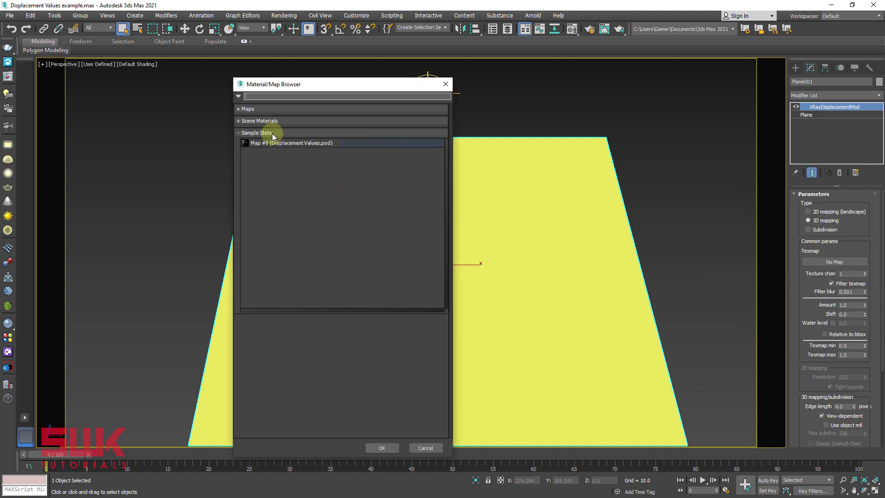
left_click(248, 108)
left_click(254, 118)
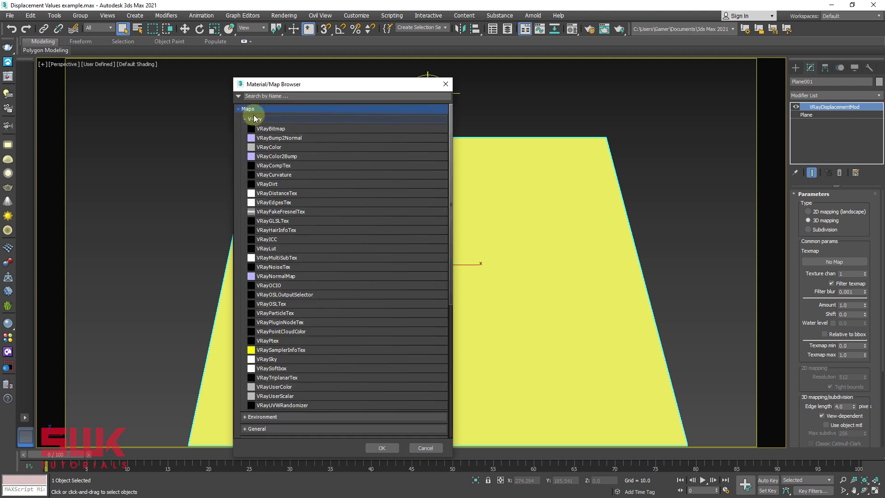
left_click(255, 119)
left_click(259, 142)
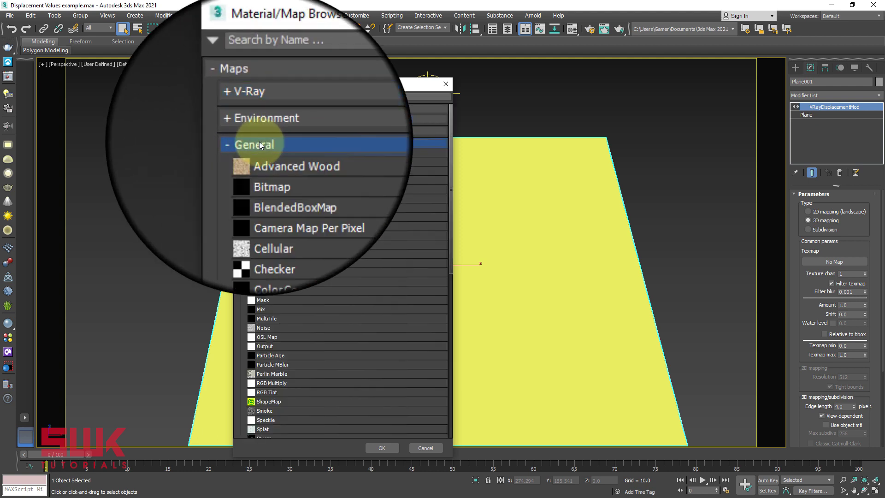
left_click(273, 160)
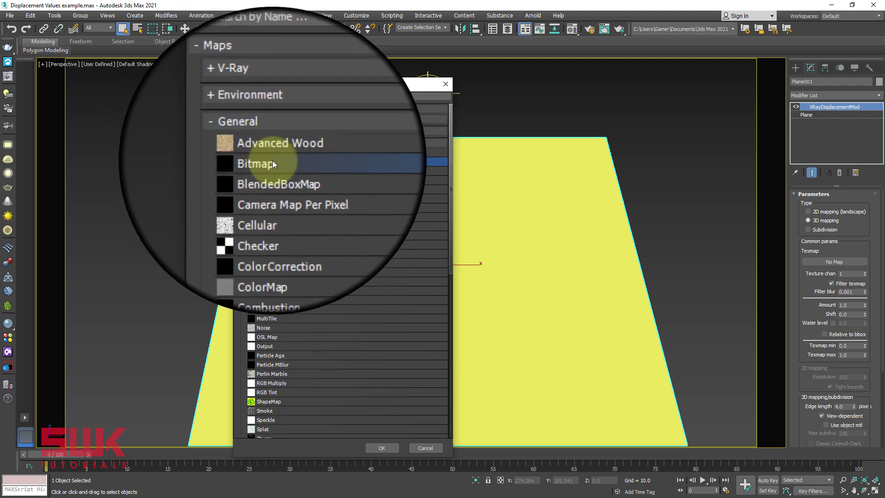
double_click(272, 160)
left_click(94, 99)
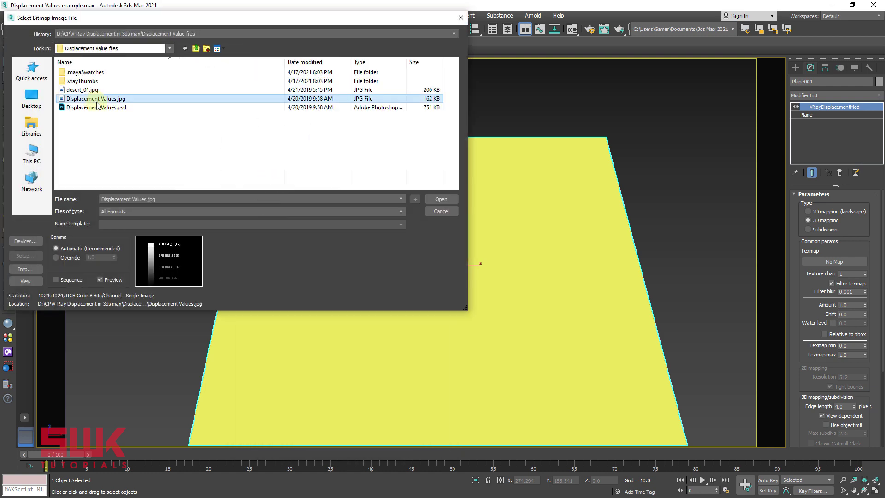
left_click(438, 199)
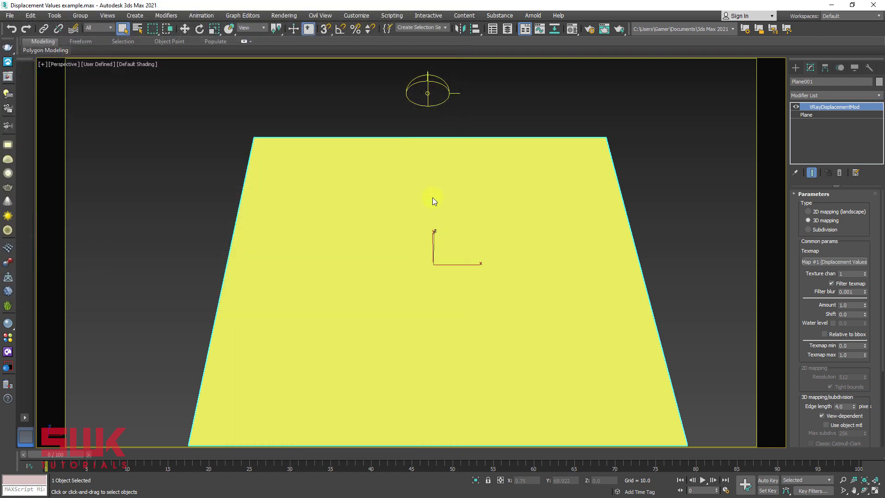
left_click(619, 31)
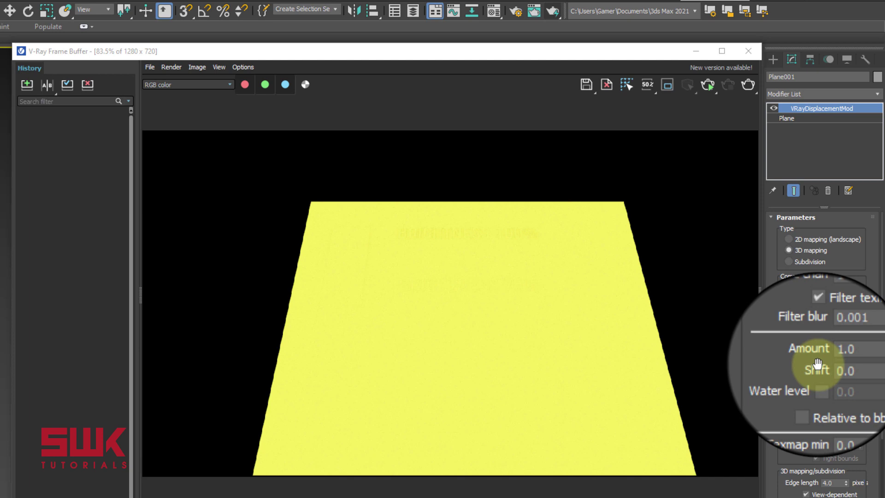
Step: Set the displacement amount to 5, render again and save the result to the frame buffer history
left_click(817, 354)
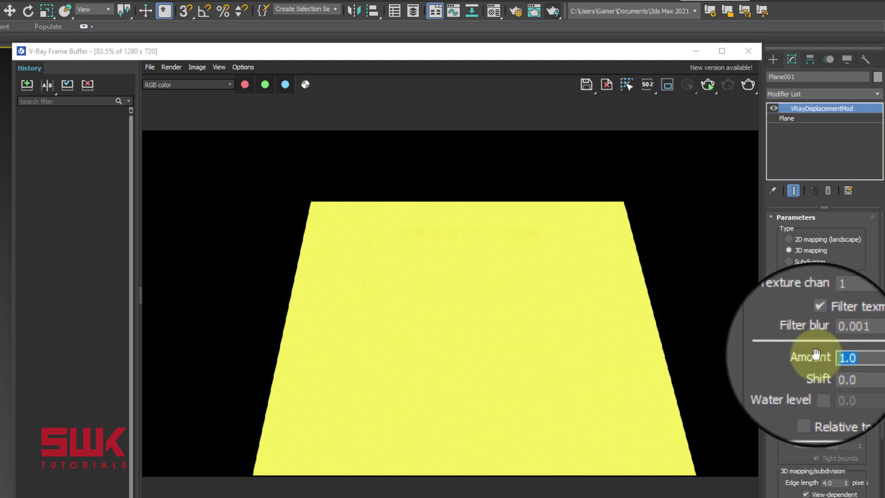
type("5")
key("Return")
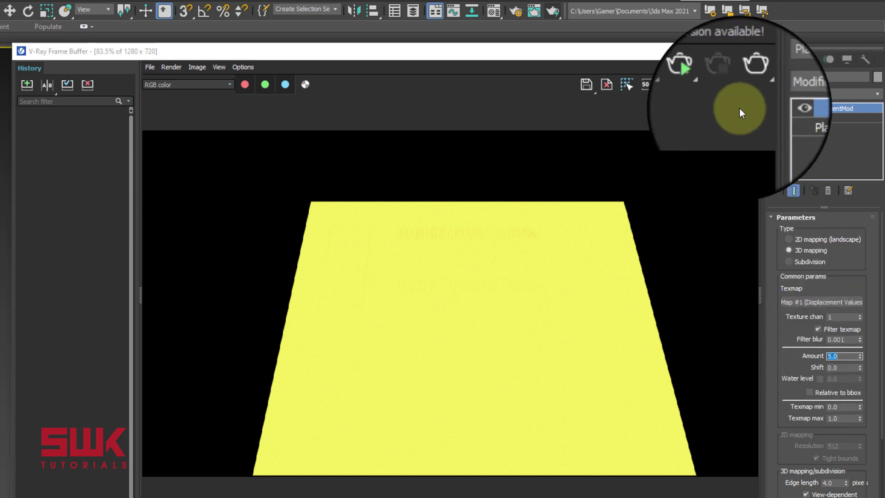
left_click(745, 90)
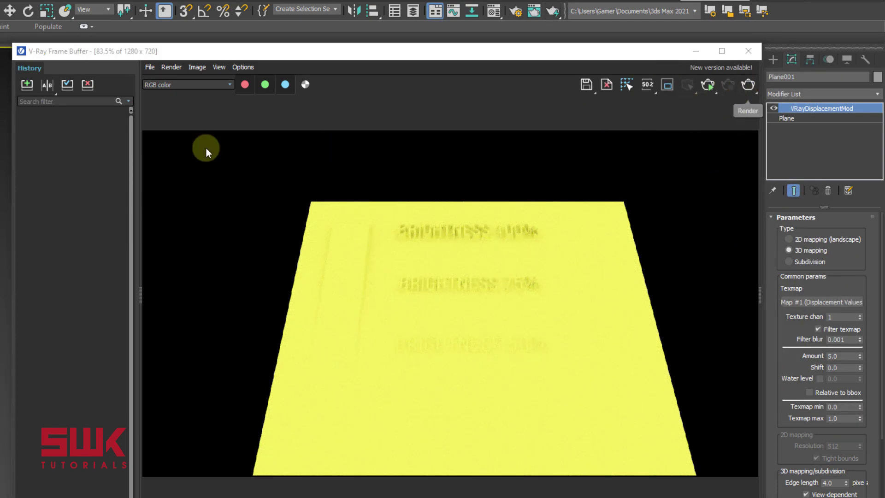
left_click(28, 85)
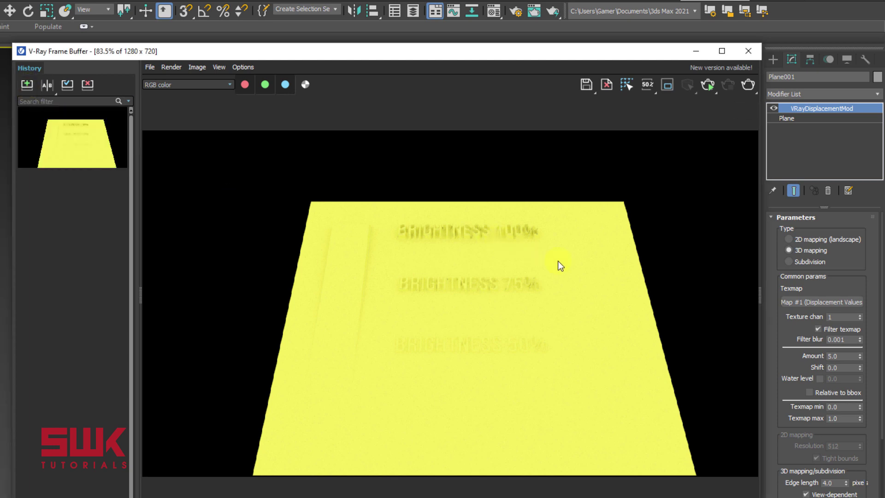
Step: Set the plane's displacement amount to 15 and render the scene again
double_click(827, 355)
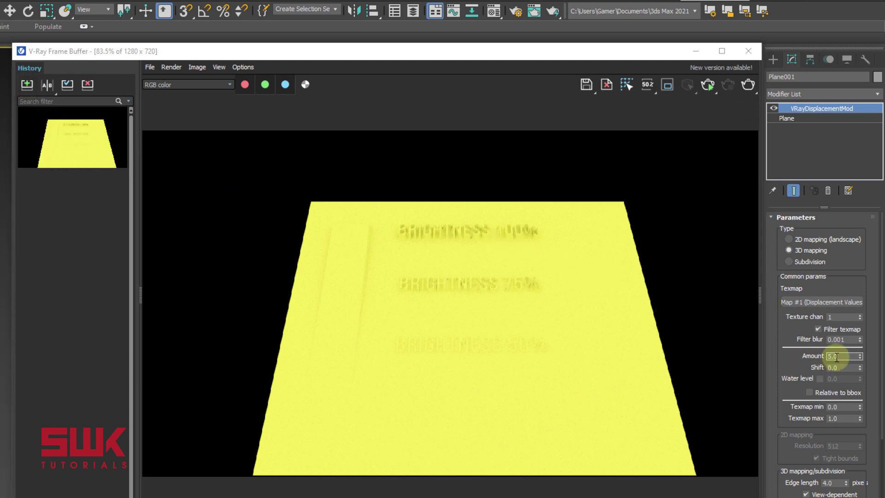
type("15")
key("Return")
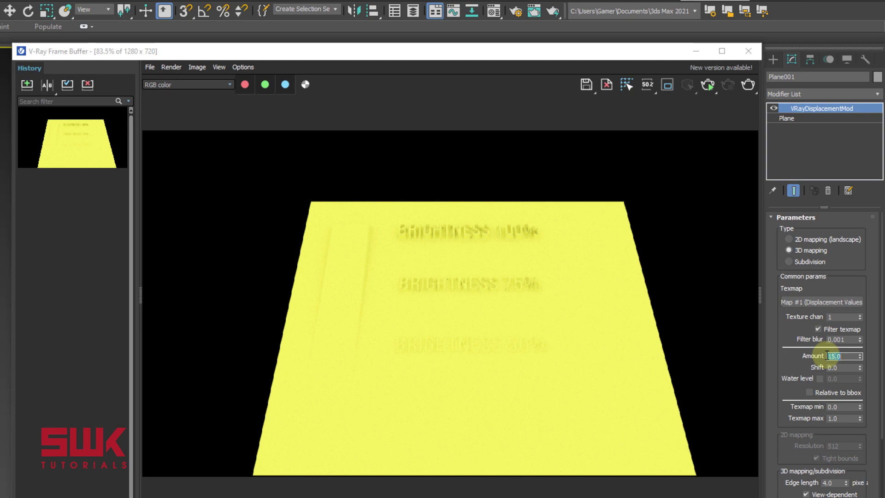
left_click(747, 86)
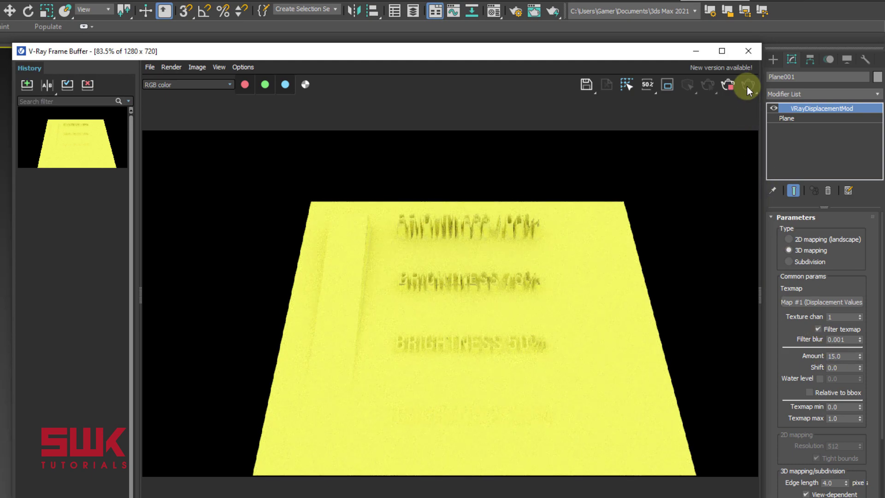
Step: Save the amount-15 render to the history and compare it side by side with the amount-5 render
left_click(26, 84)
left_click(48, 84)
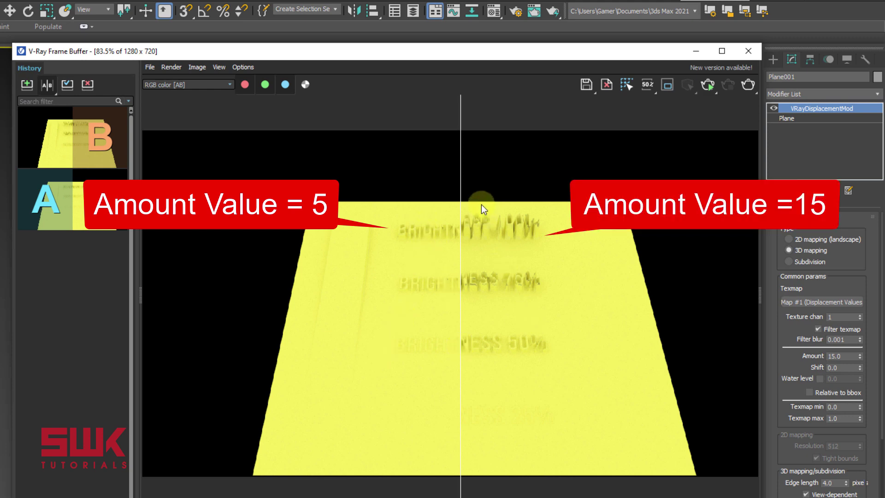
left_click_drag(453, 327, 476, 336)
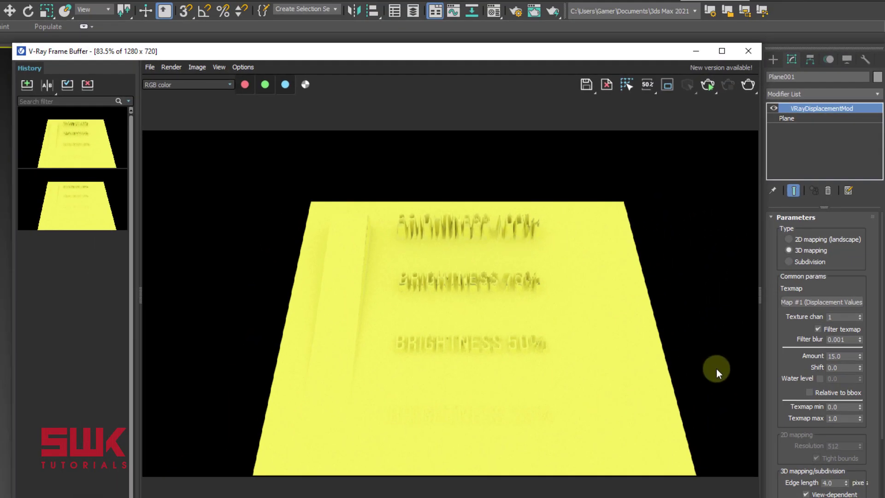
Step: Set the displacement's 3D mapping edge length to 1.0 pixel and render the scene again
left_click_drag(770, 383, 737, 216)
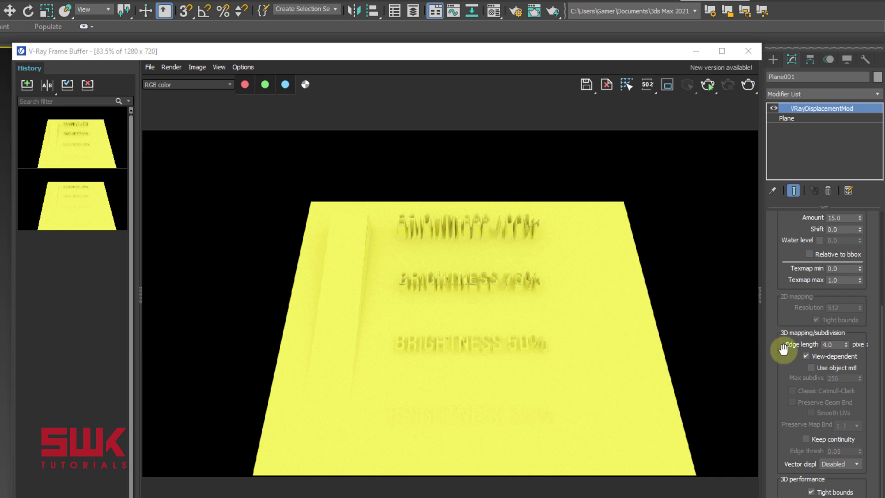
double_click(816, 345)
type("1")
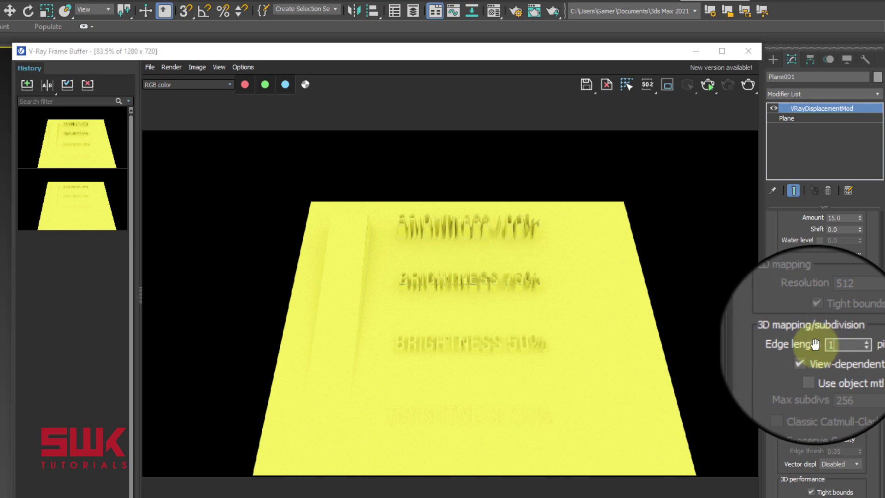
key("Return")
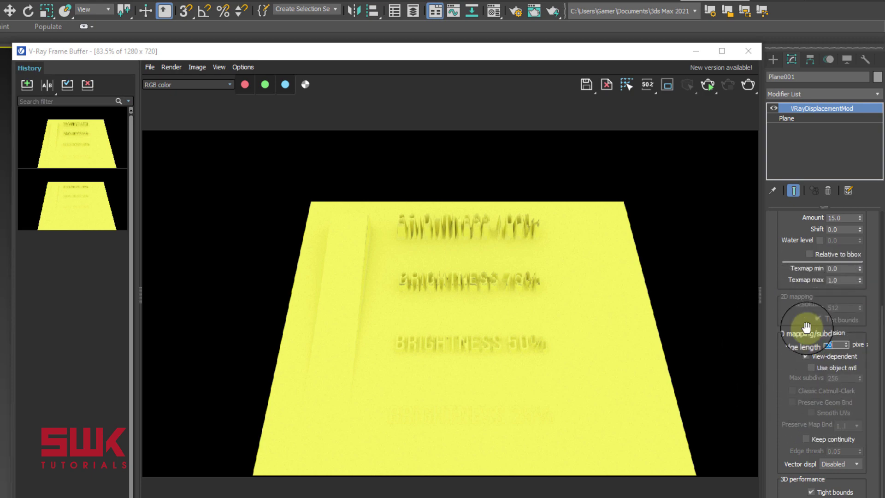
left_click(750, 86)
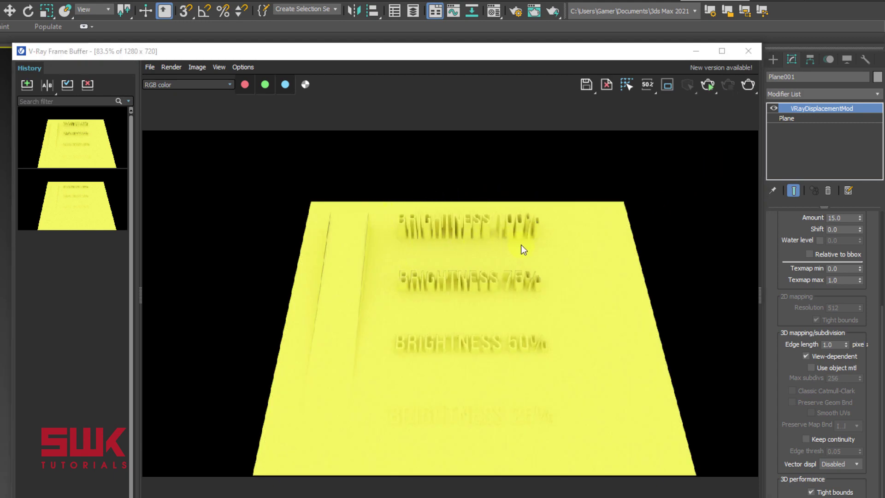
Step: Save the edge-length 1.0 render to the history and compare it as B against the previous render as A
left_click(27, 85)
left_click(46, 84)
left_click(33, 190)
left_click(91, 134)
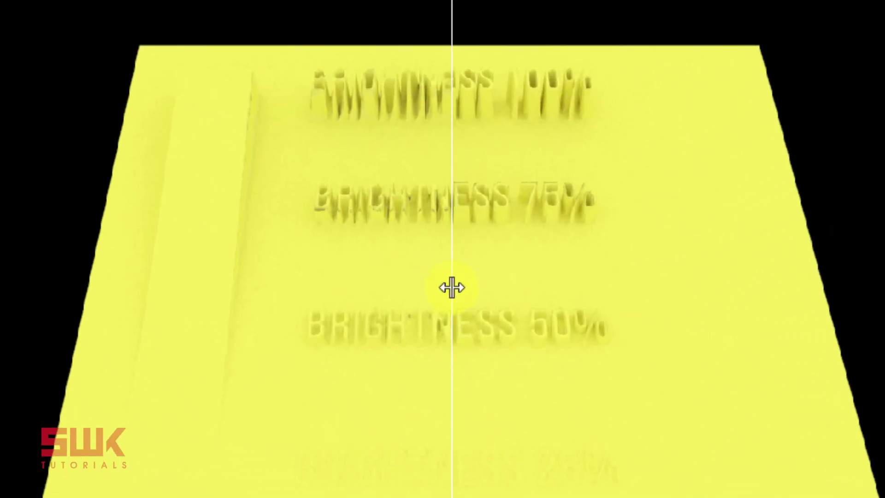
mouse_move(451, 287)
left_mouse_down()
mouse_move(748, 287)
mouse_move(150, 275)
mouse_move(679, 277)
mouse_move(158, 276)
mouse_move(449, 288)
left_mouse_up()
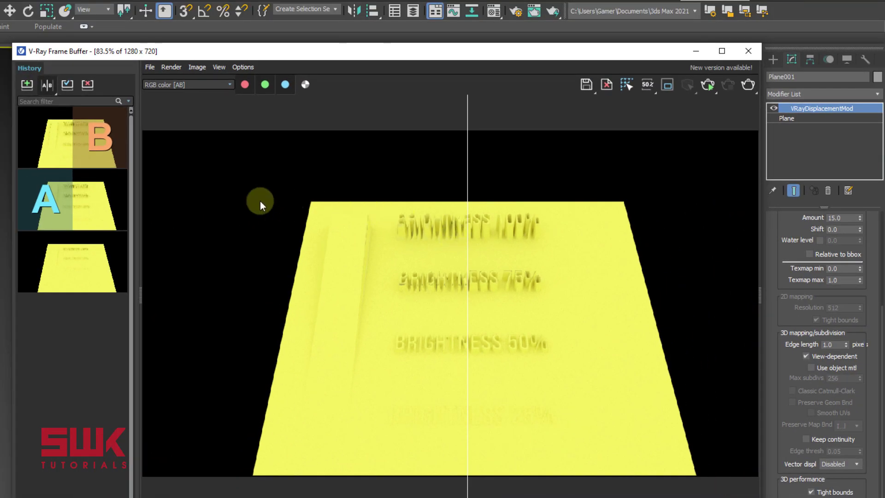
Step: Compare the brightness levels in Displacement Values.jpg with the displaced text in the render
mouse_move(106, 196)
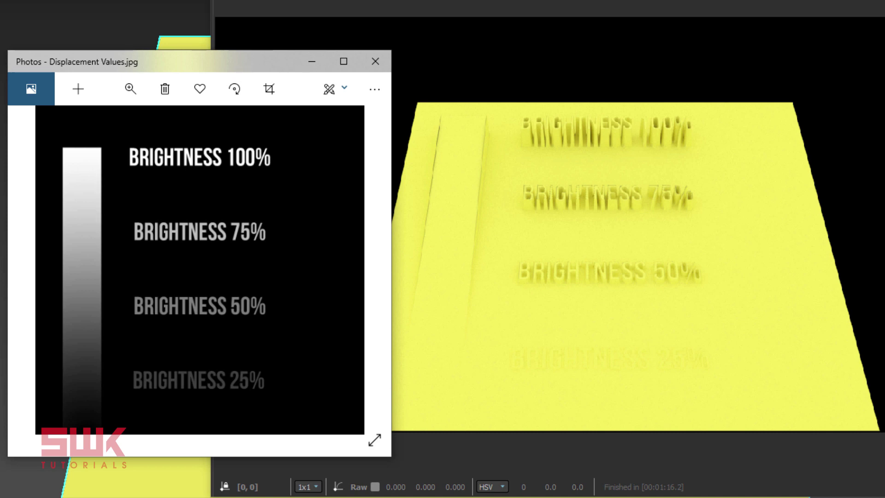
left_click(438, 399)
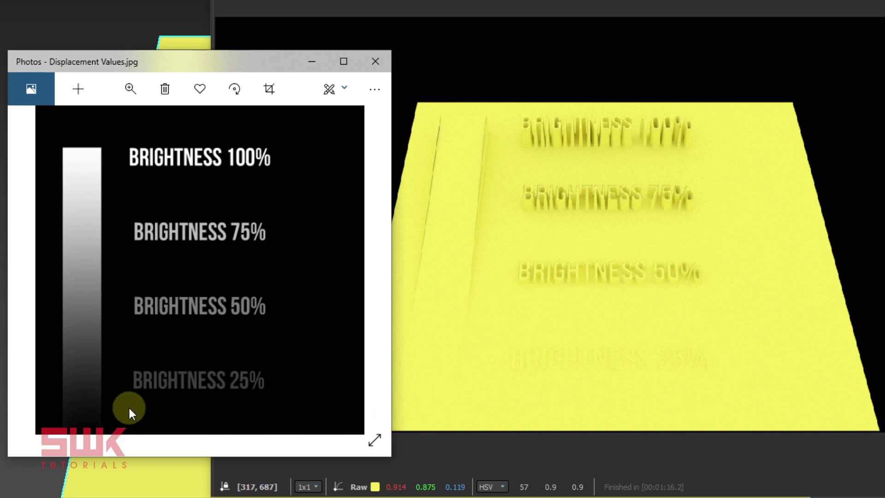
left_click(430, 410)
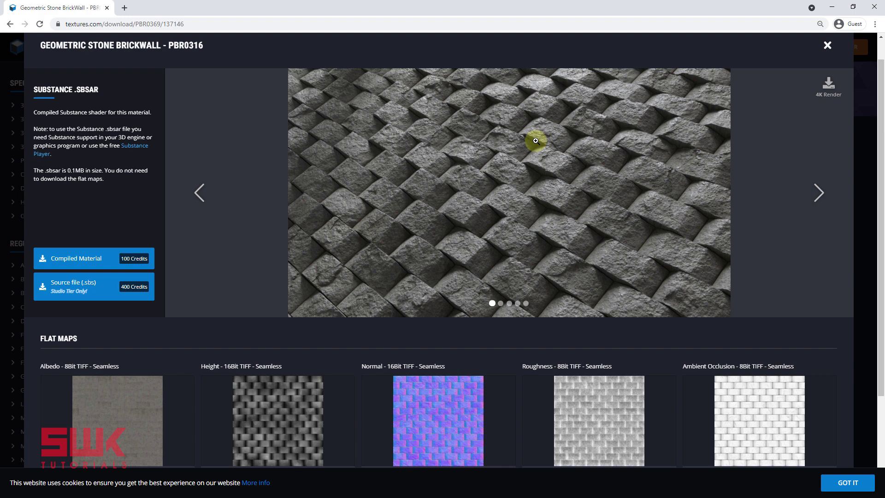
Step: Examine the albedo and height flat maps of the Geometric Stone Brickwall on Textures.com
mouse_move(126, 400)
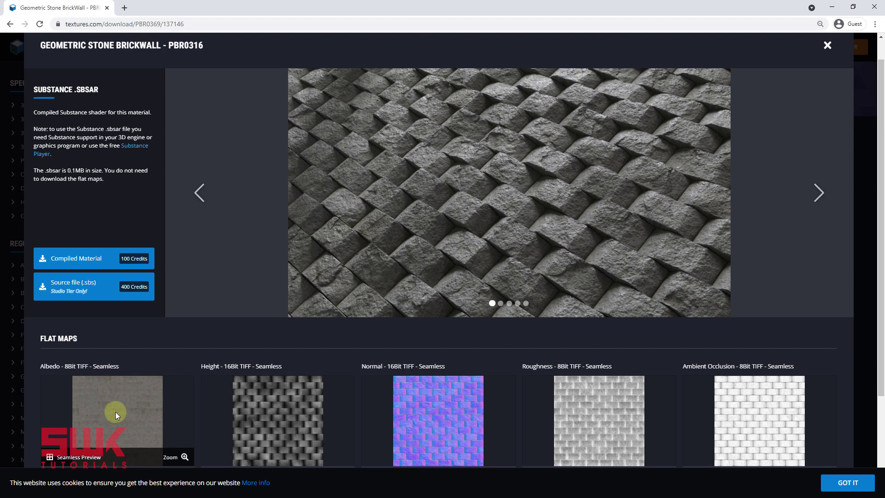
mouse_move(305, 389)
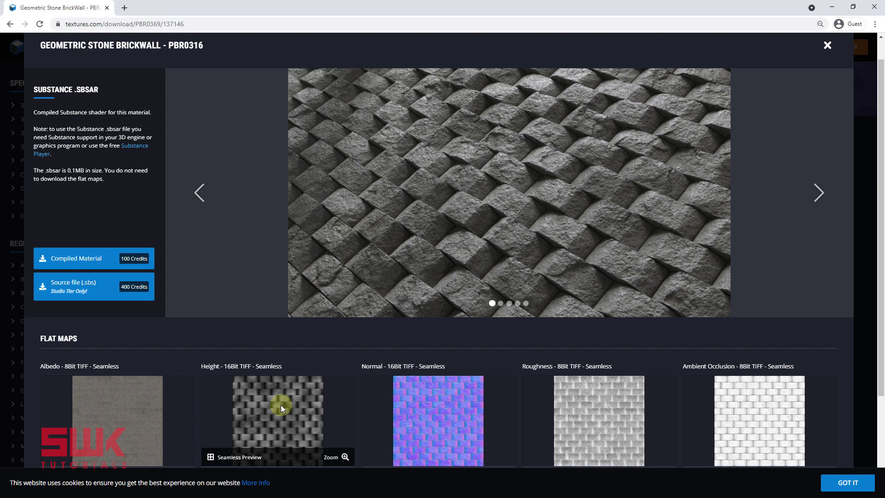
mouse_move(397, 136)
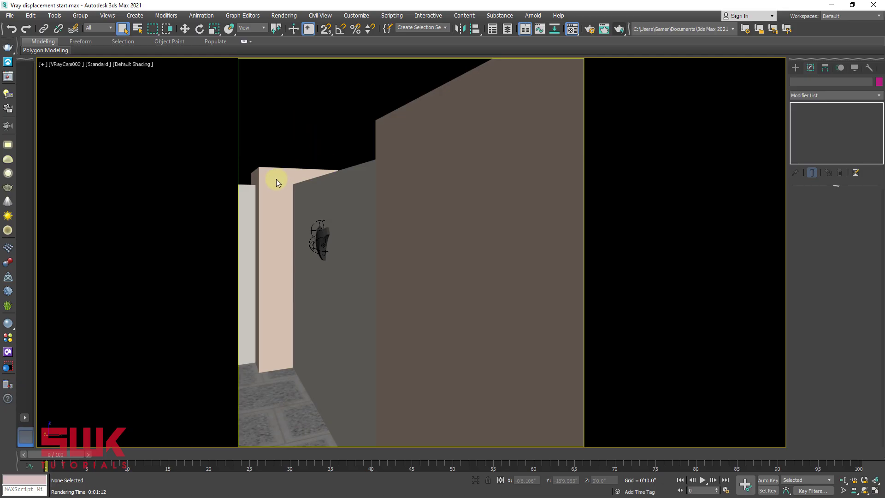
Step: Assign Material #20 to the tall foreground wall and the wall block behind the lamp
key("m")
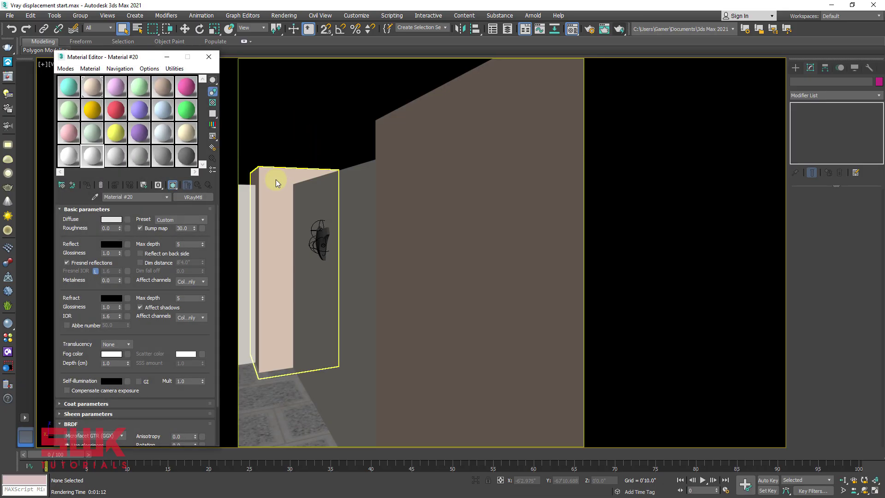
left_click(276, 179)
left_click(412, 162, "ctrl")
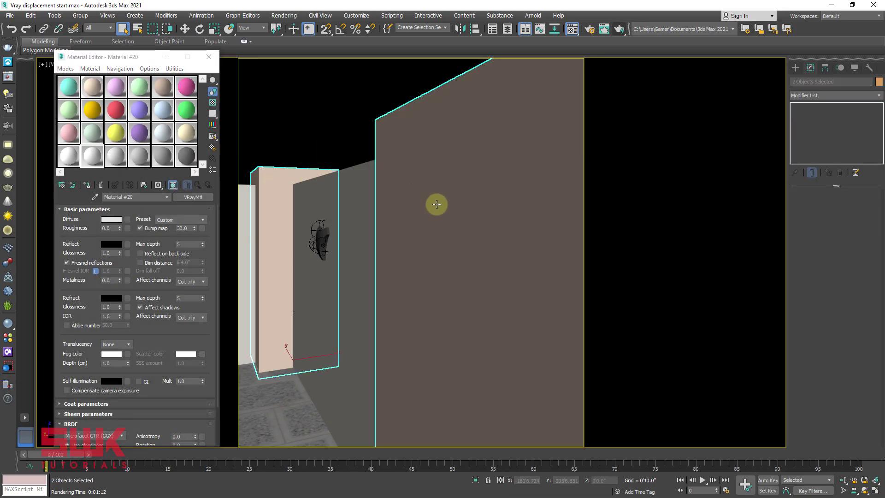
left_click(90, 186)
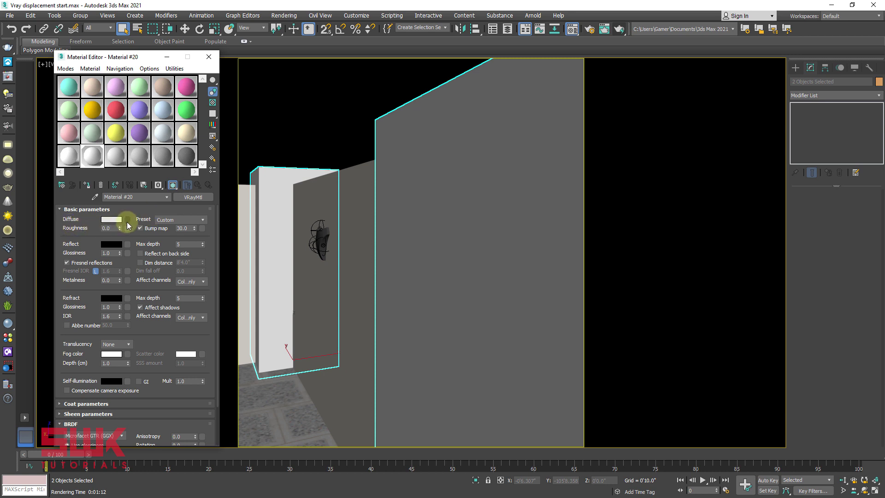
Step: Load TexturesCom_Brick_StoneGeometric_1K_albedo.tif as the diffuse bitmap of Material #20 and display it in the viewport
left_click(128, 219)
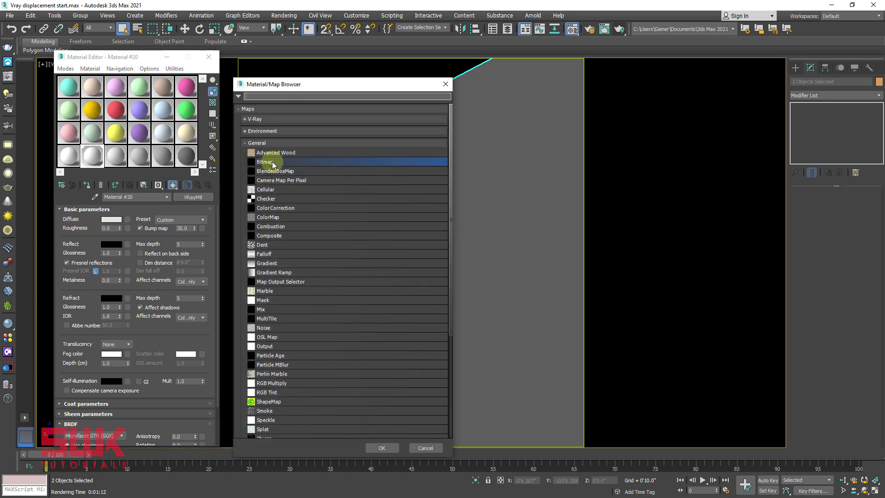
key("Escape")
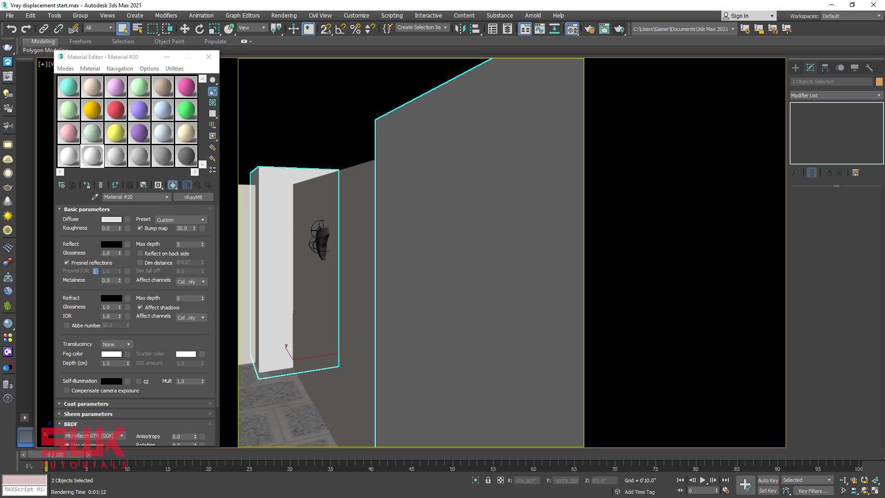
key("Return")
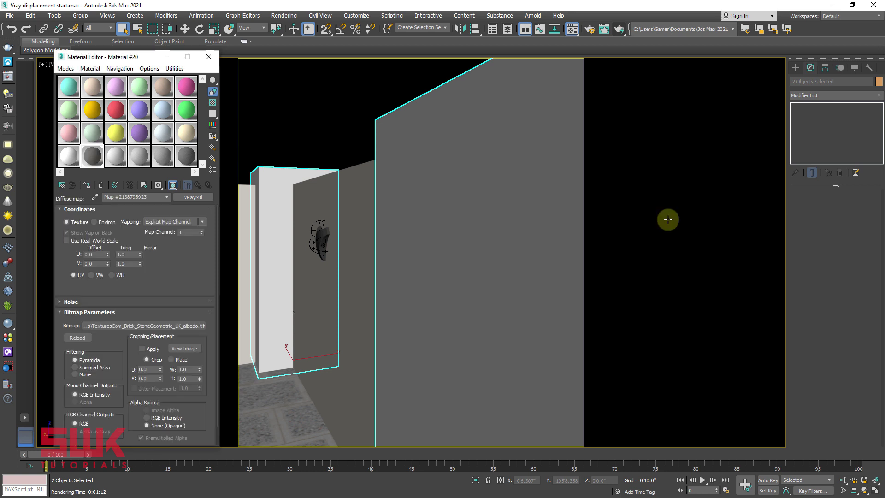
left_click(172, 185)
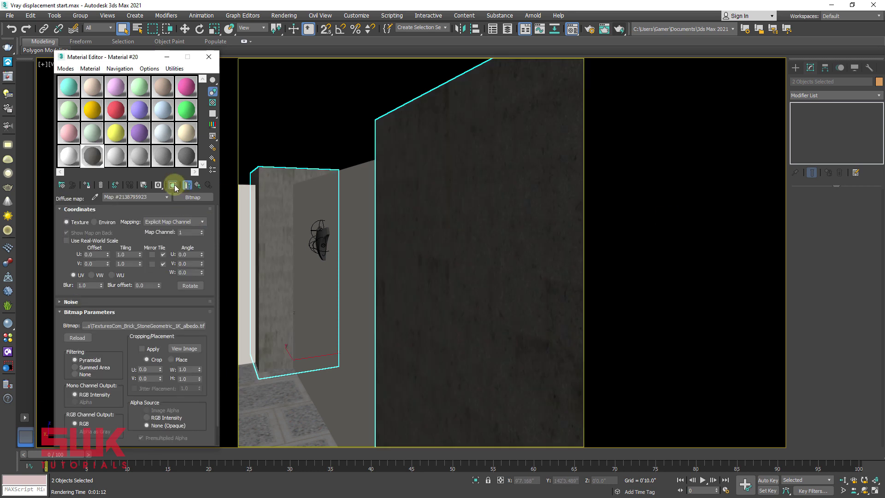
Step: Add a VRayDisplacementMod to the tall foreground wall and load the stone brick height bitmap as its texmap
left_click(424, 144)
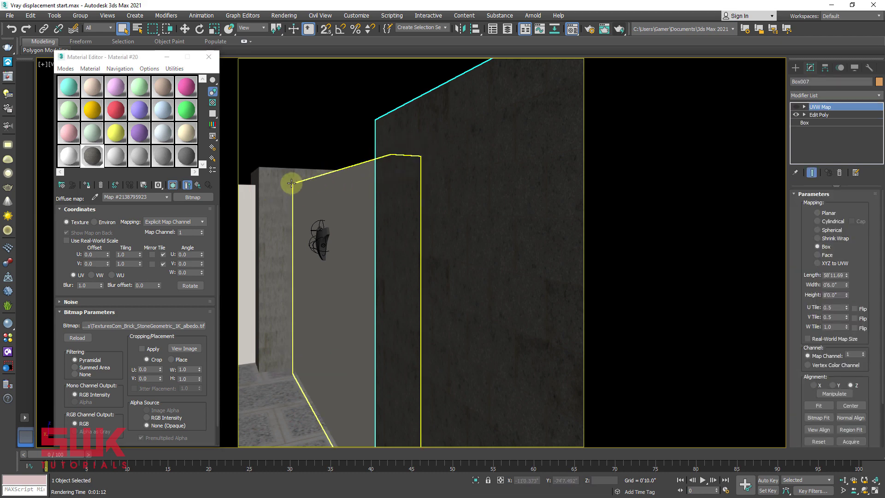
left_click(344, 115)
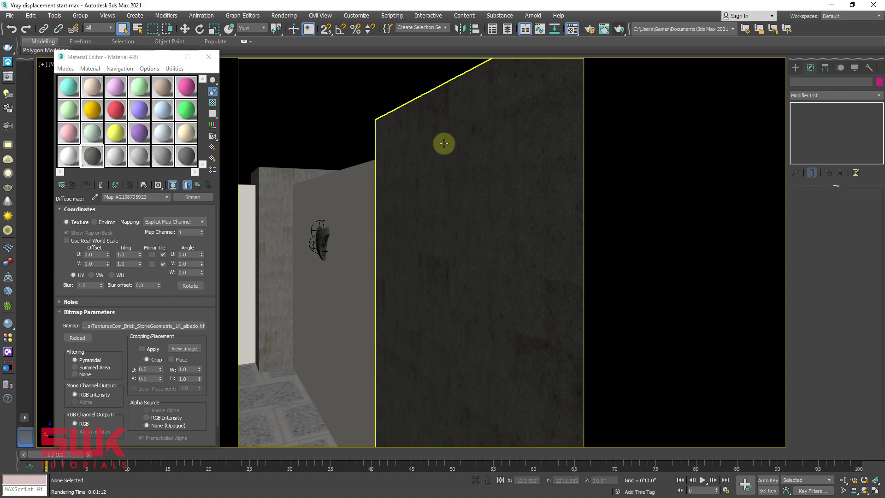
left_click(444, 144)
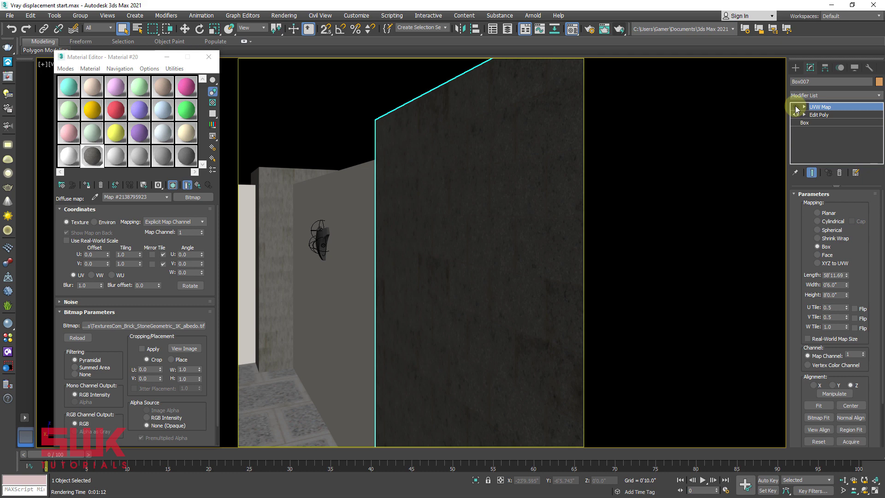
left_click(256, 182)
left_click(390, 129)
key("m")
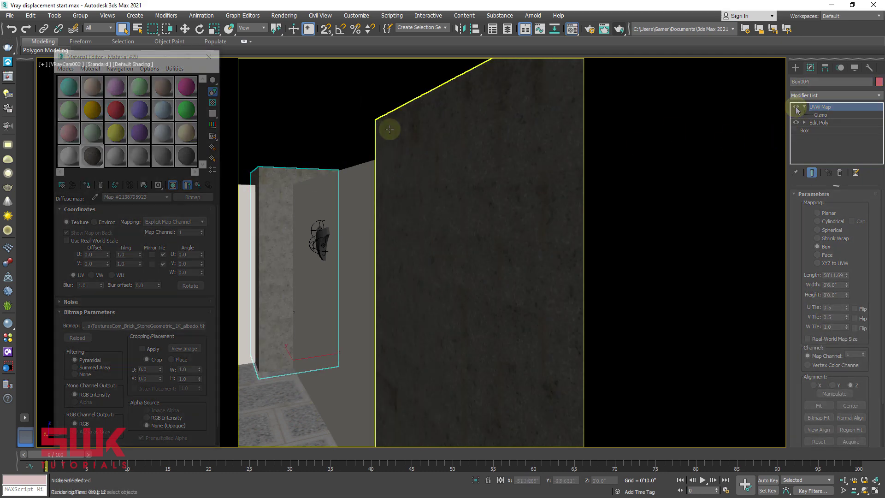
left_click(9, 293)
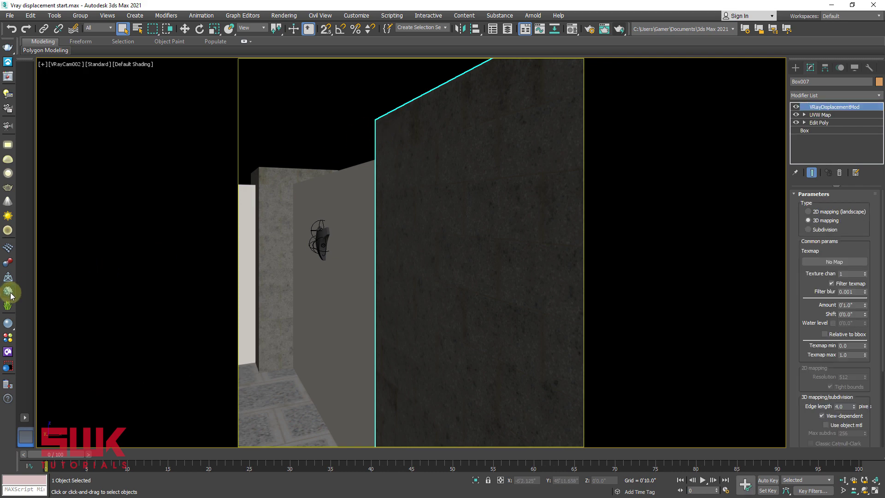
left_click(811, 261)
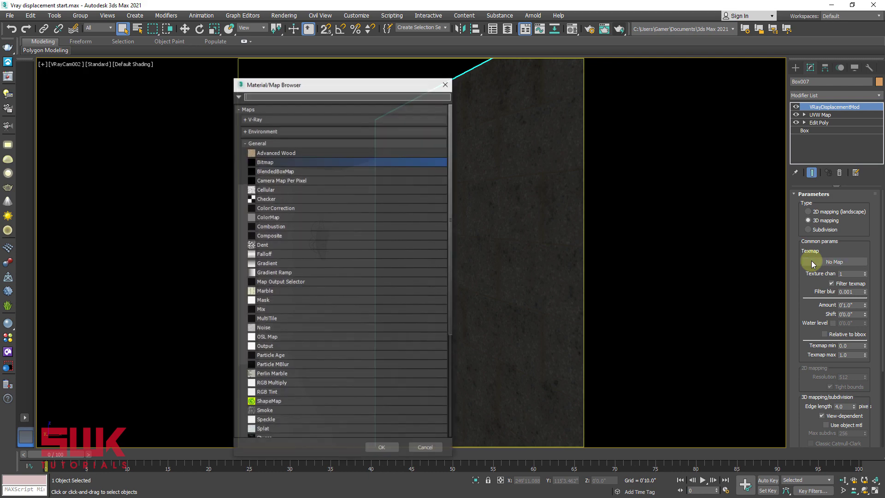
double_click(270, 163)
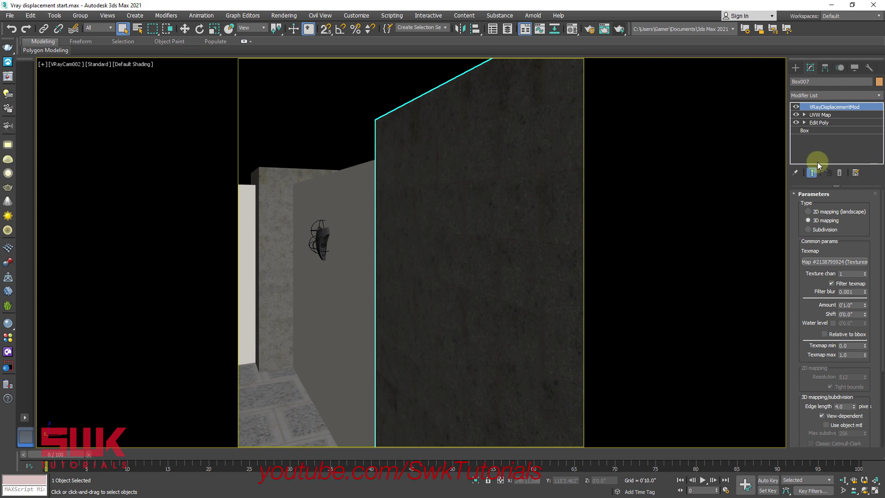
Step: Copy the foreground wall's VRayDisplacementMod and paste it as an instance onto the wall block behind the lamp
right_click(819, 108)
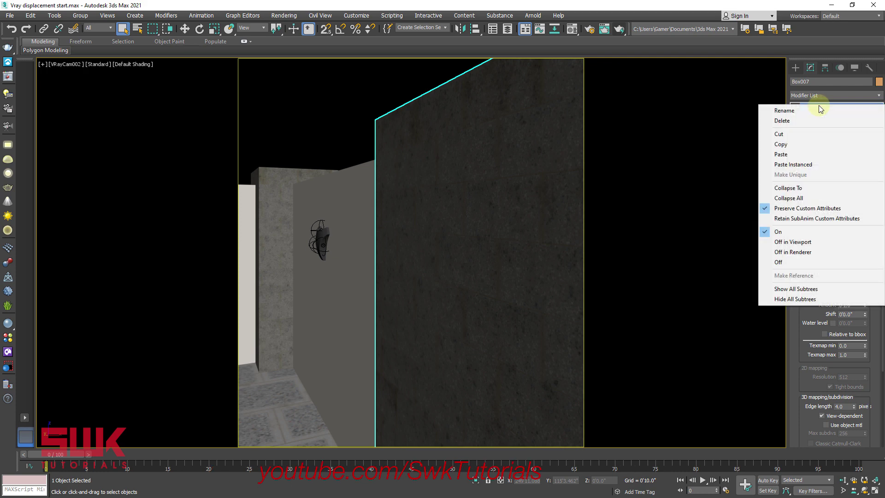
left_click(808, 144)
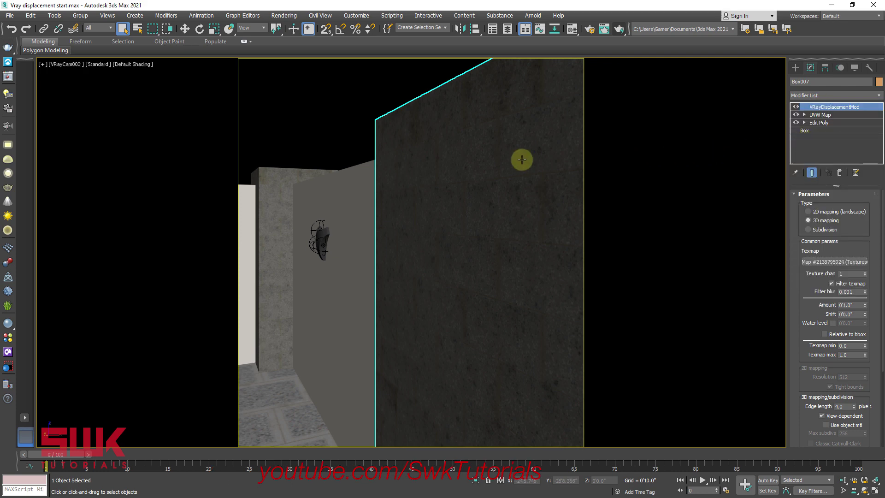
left_click(309, 185)
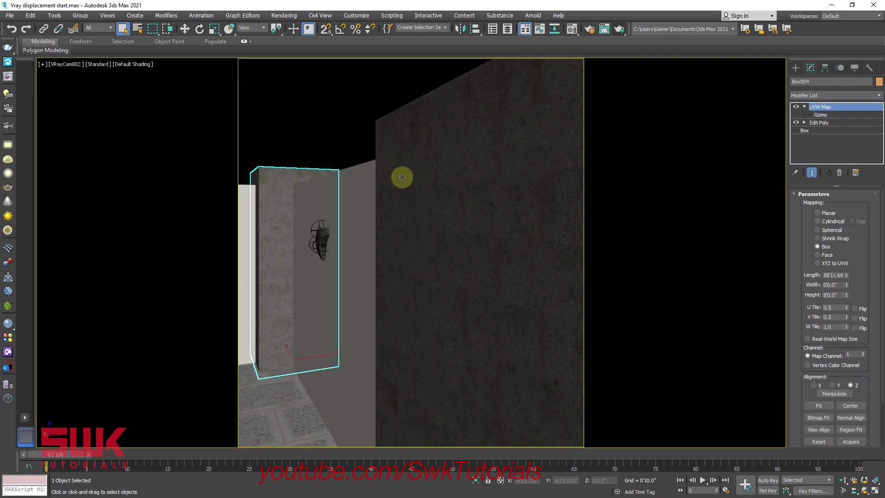
right_click(825, 107)
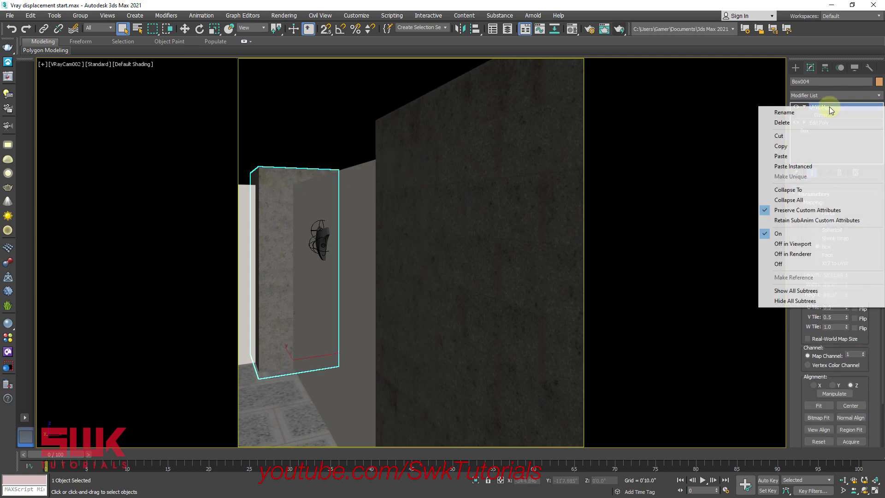
left_click(802, 166)
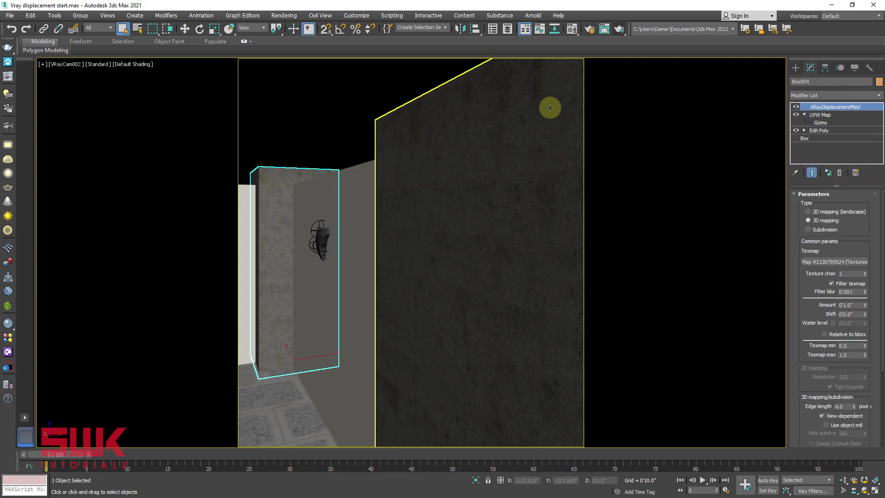
Step: Start an interactive render in the V-Ray Frame Buffer and set the walls' displacement amount to 0'6.0"
left_click(8, 62)
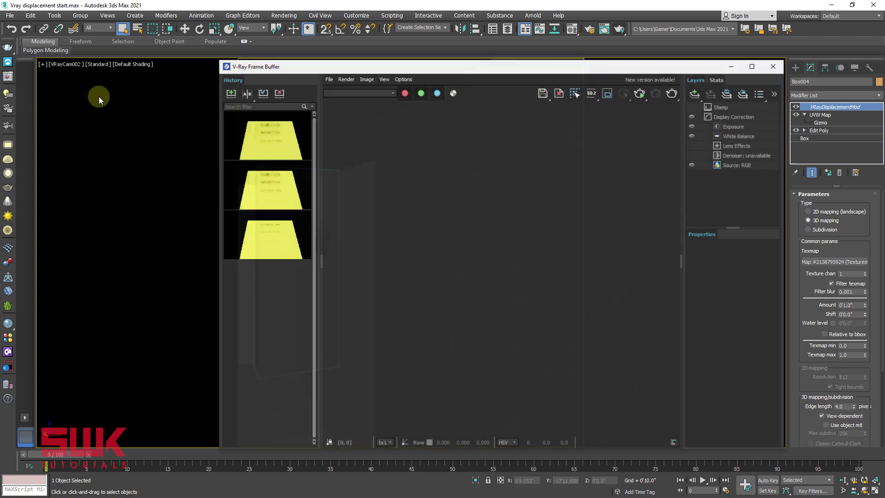
left_click(641, 93)
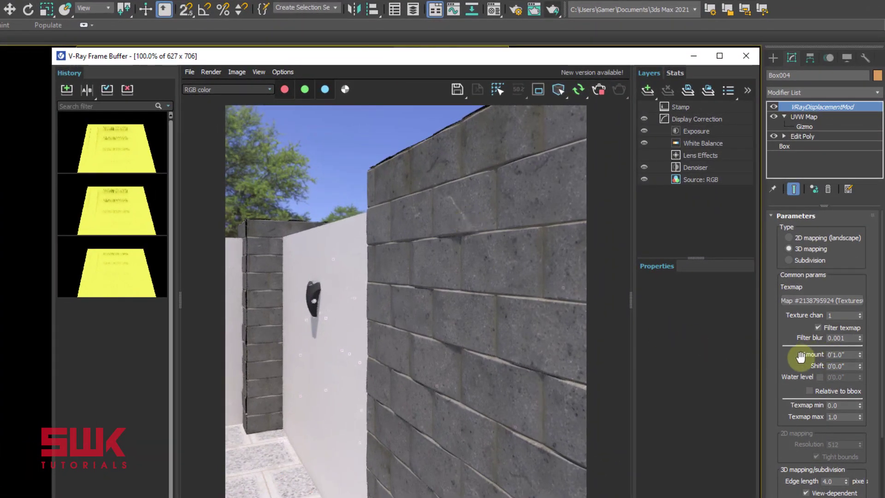
double_click(846, 354)
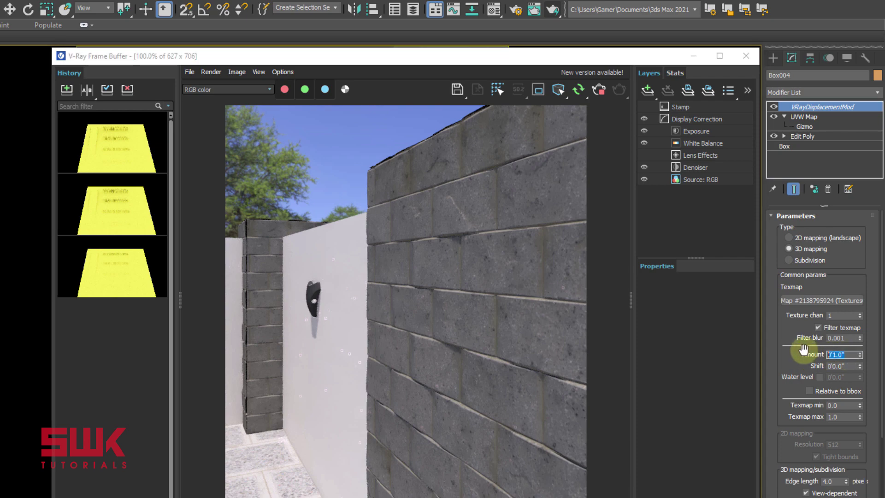
type("6")
key("Return")
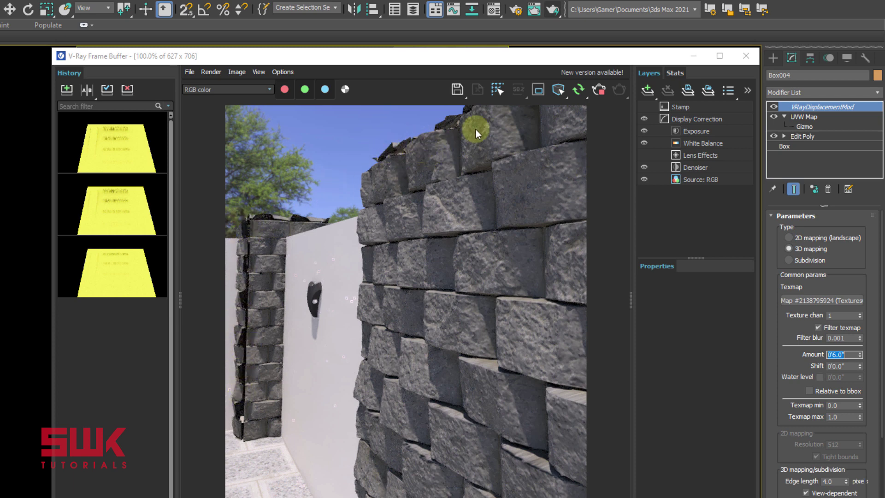
Step: Save the current render to the history and enable Keep continuity for the walls' displacement
left_click(67, 89)
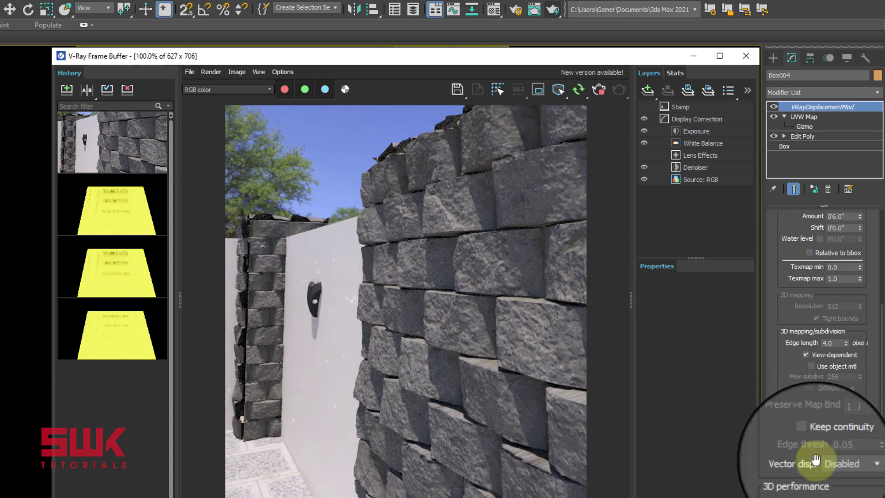
left_click(806, 437)
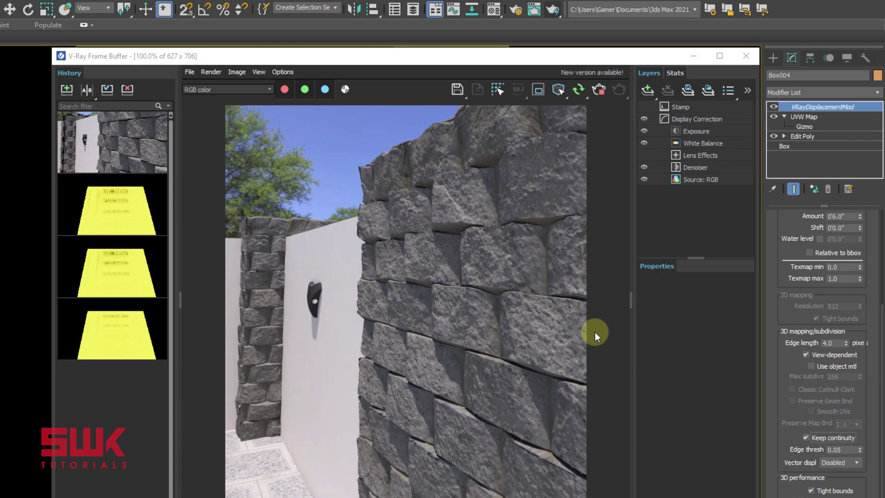
left_click(599, 90)
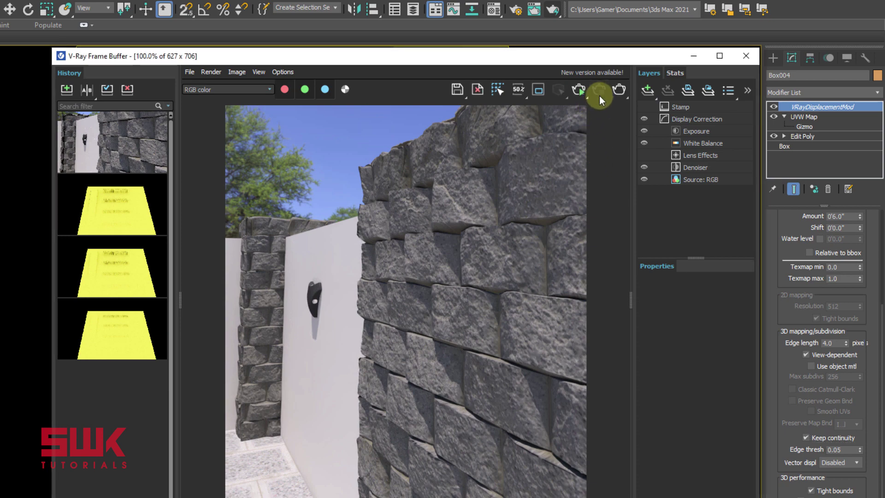
Step: Save the Keep continuity render to the history and compare it as B against the previous render as A
left_click(66, 89)
left_click(87, 89)
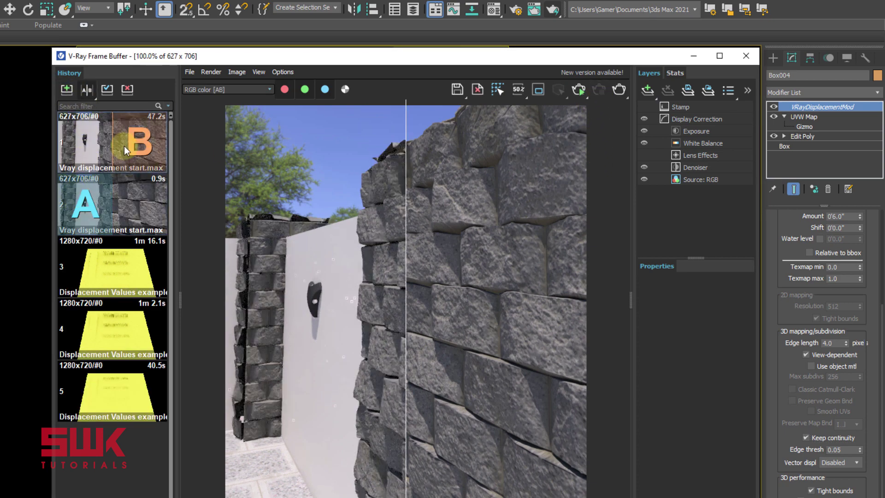
left_click_drag(406, 285, 225, 301)
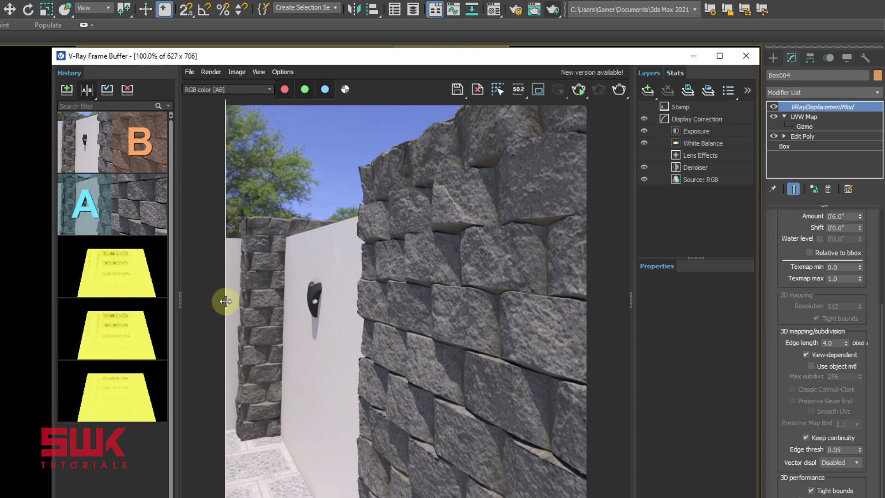
left_click_drag(217, 251, 357, 261)
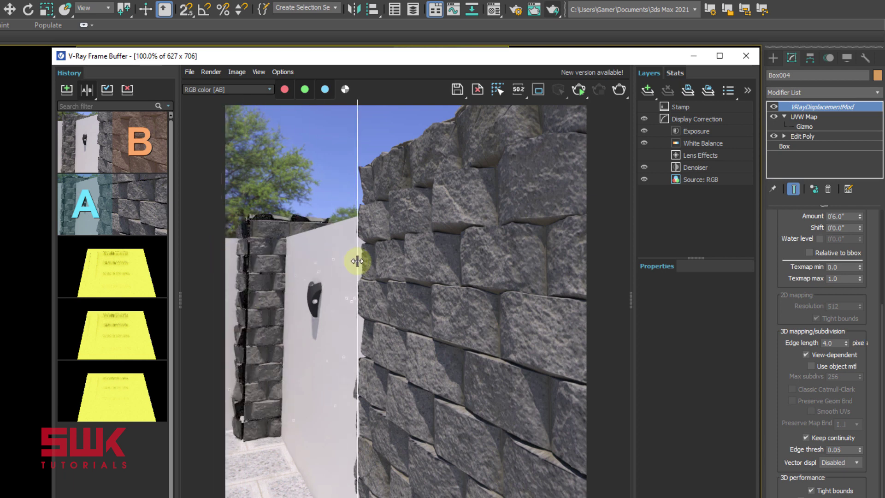
left_click(84, 91)
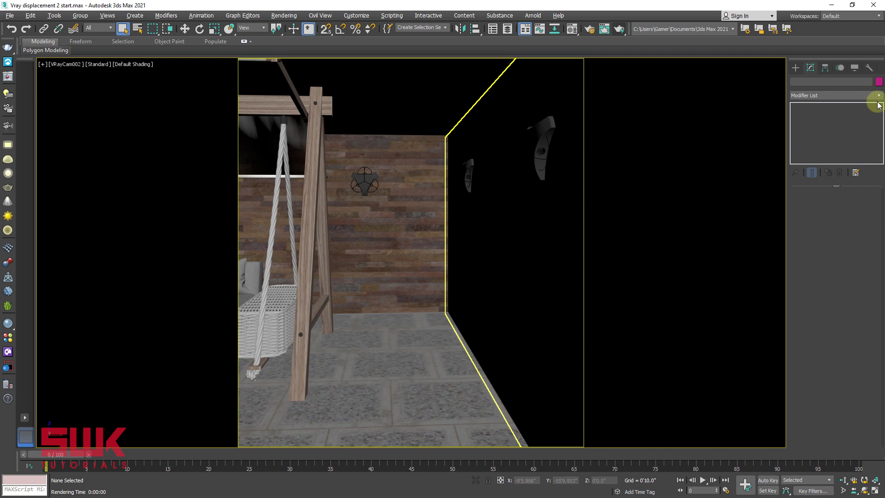
Step: Render the camera view of Vray displacement 2 start.max and save the result to the history
left_click(620, 29)
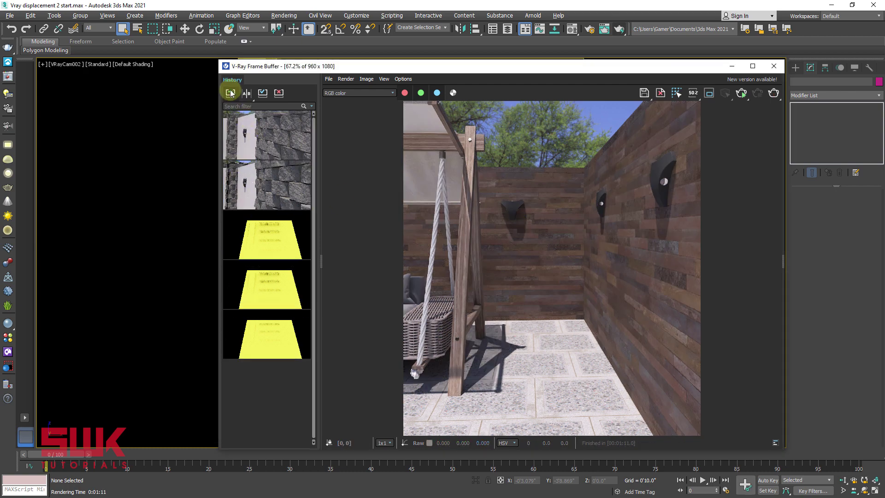
left_click(230, 92)
left_click(773, 68)
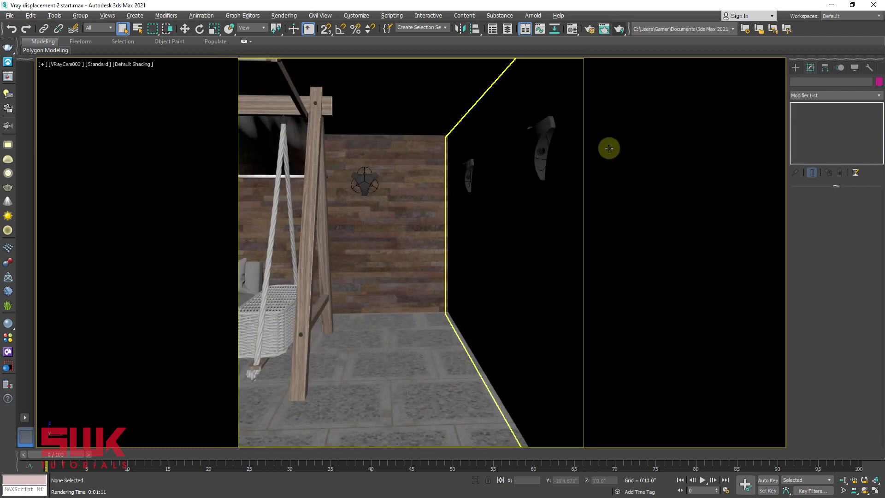
Step: Render the side wall with its VRayDisplacementMod and compare the result as B against the flat-wall render as A
left_click(507, 110)
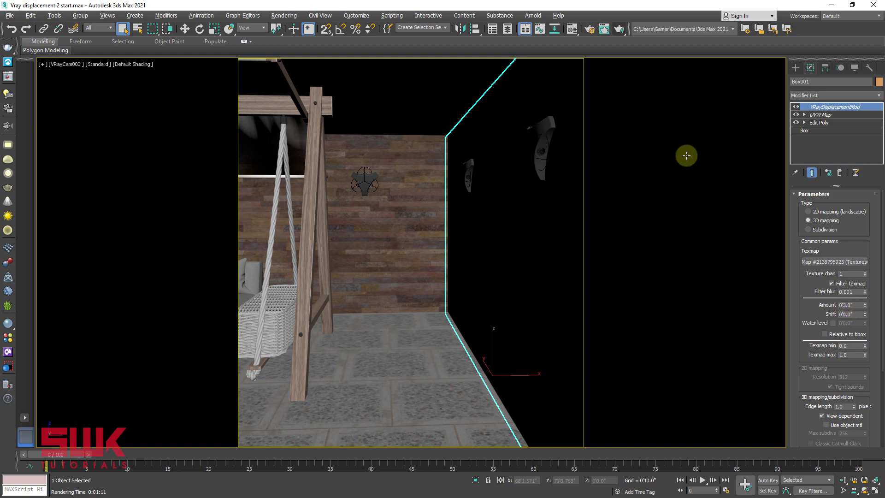
left_click(618, 30)
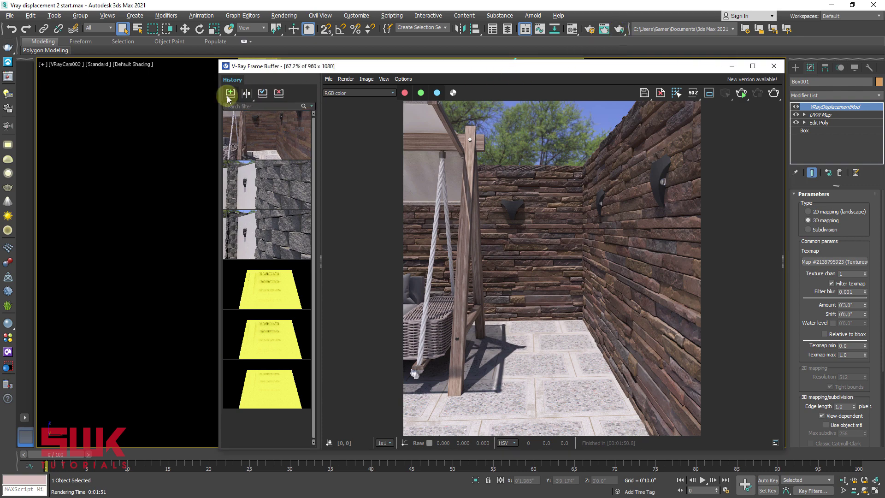
left_click(245, 94)
left_click(233, 173)
left_click(279, 140)
left_click_drag(534, 216, 432, 219)
left_click(679, 198)
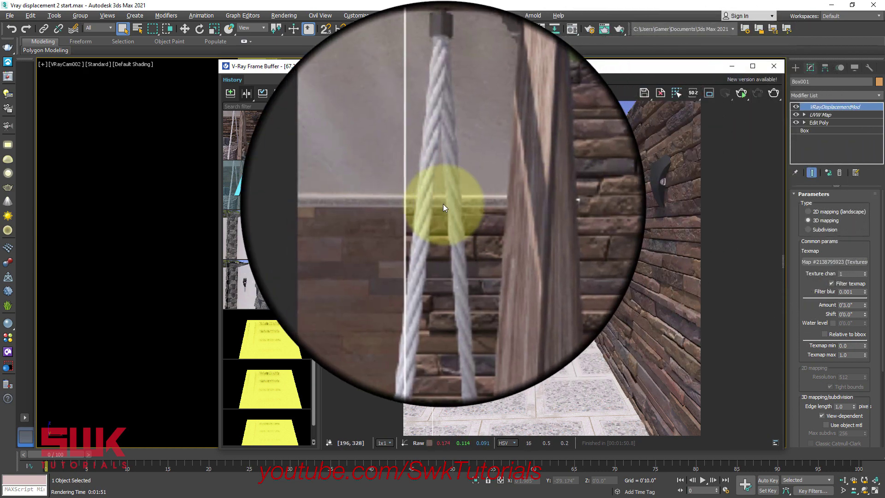
left_click_drag(432, 198, 639, 186)
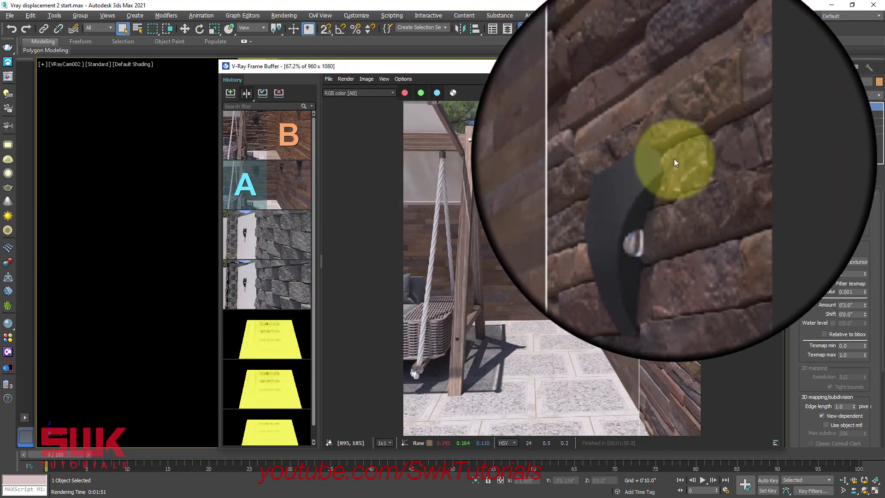
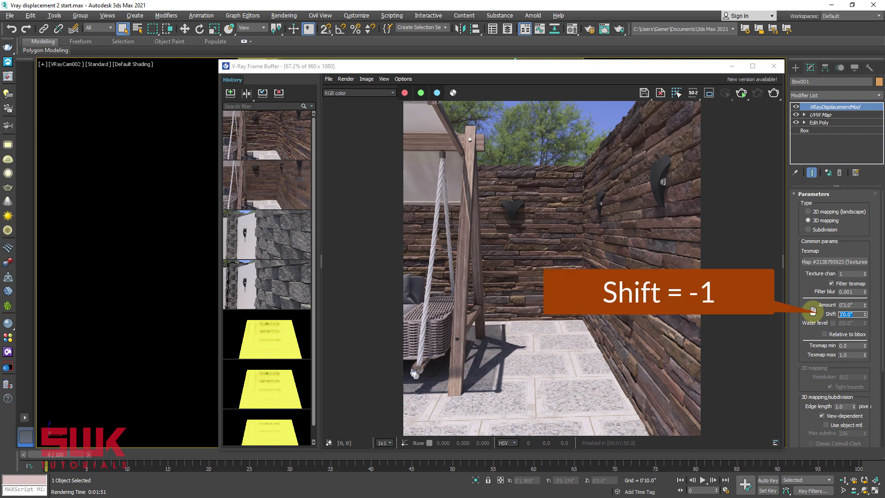
Step: Set the side wall's displacement shift to -0'1.0" and render the scene again
type("-0'4")
key("Return")
left_click(774, 93)
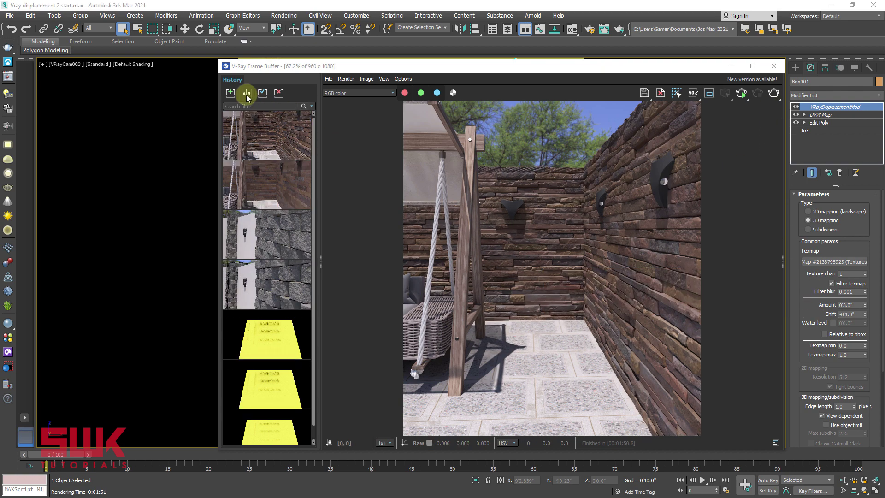
Step: Save the finished render to the history and label it "Shift = -1"
left_click(230, 92)
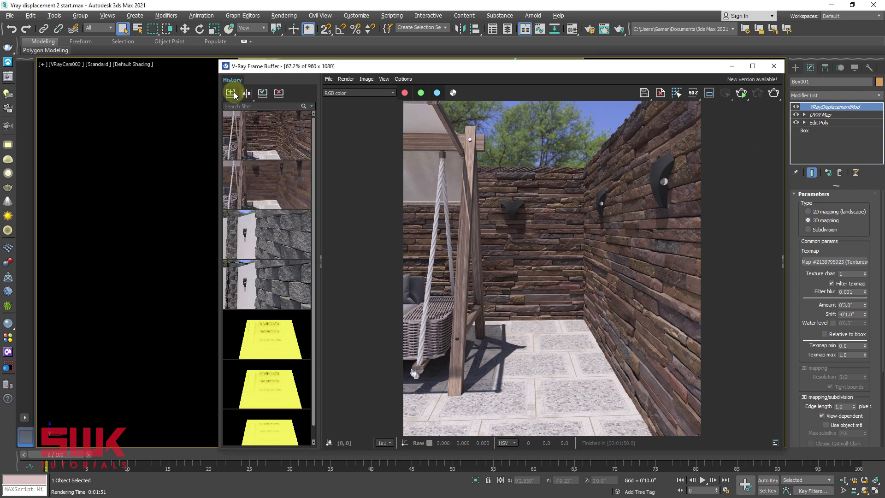
right_click(272, 131)
left_click(325, 143)
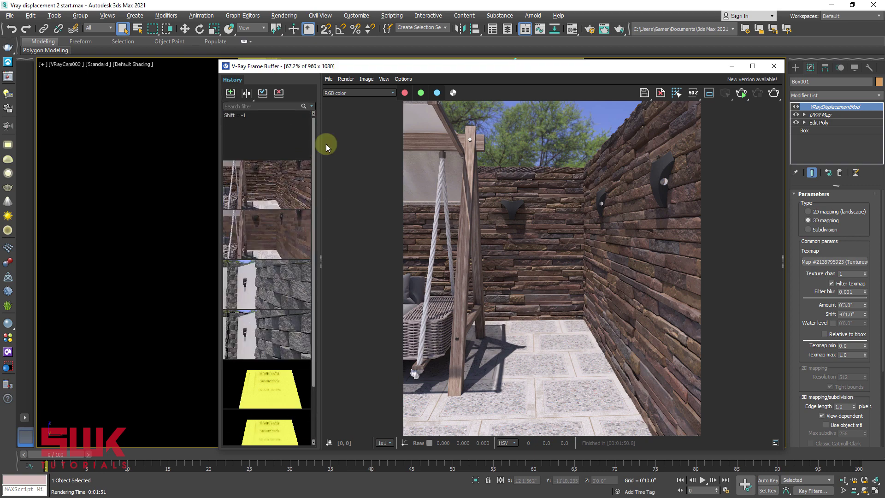
key("Return")
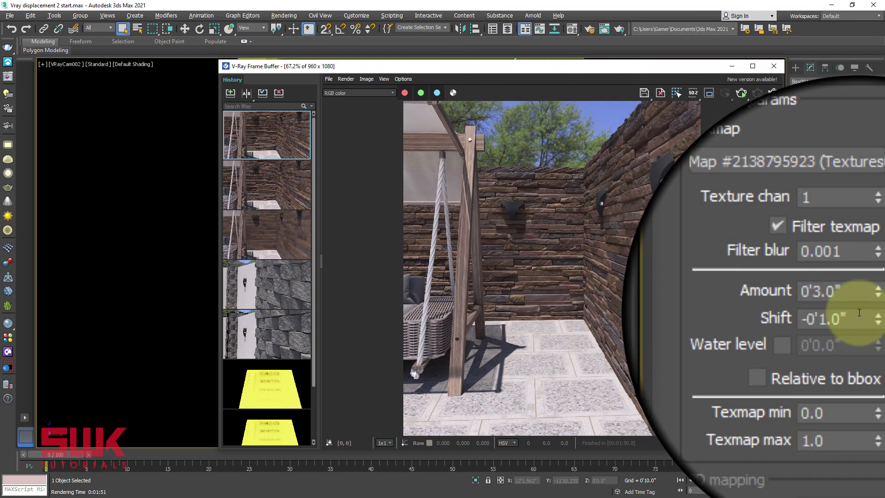
Step: Set the side wall's displacement shift to -0'2.0" and render the camera view
double_click(844, 314)
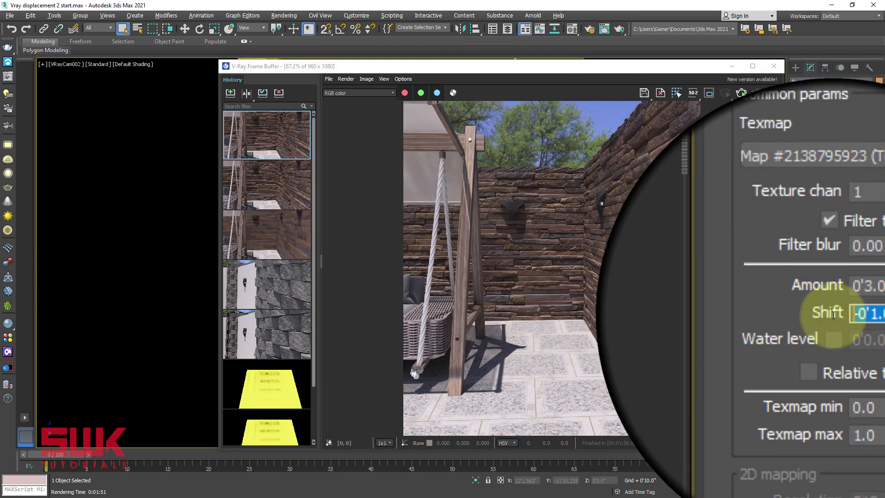
type("-2")
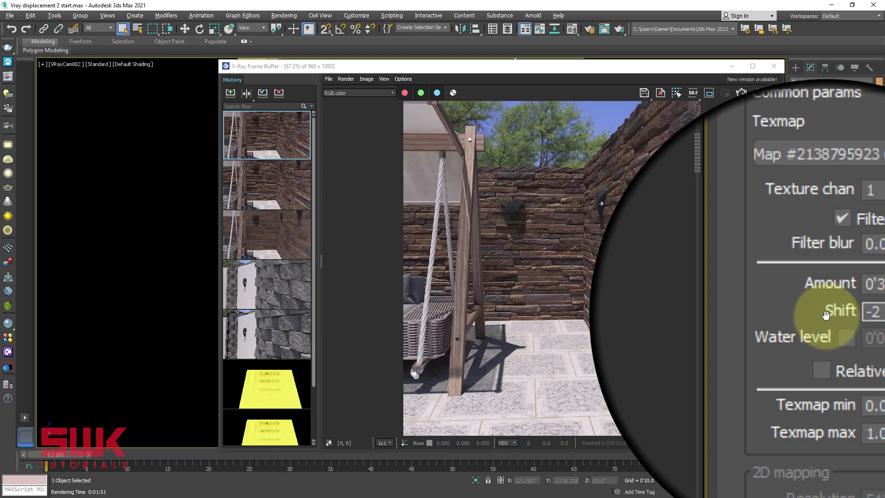
key("Return")
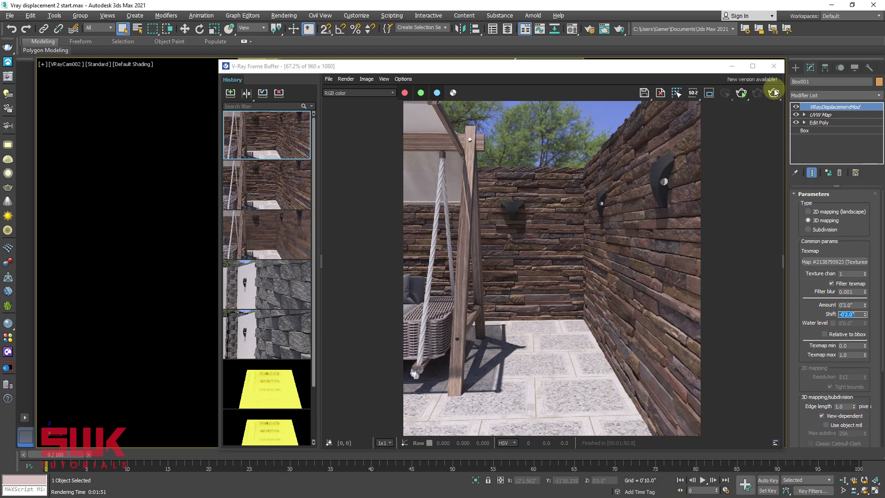
left_click(774, 92)
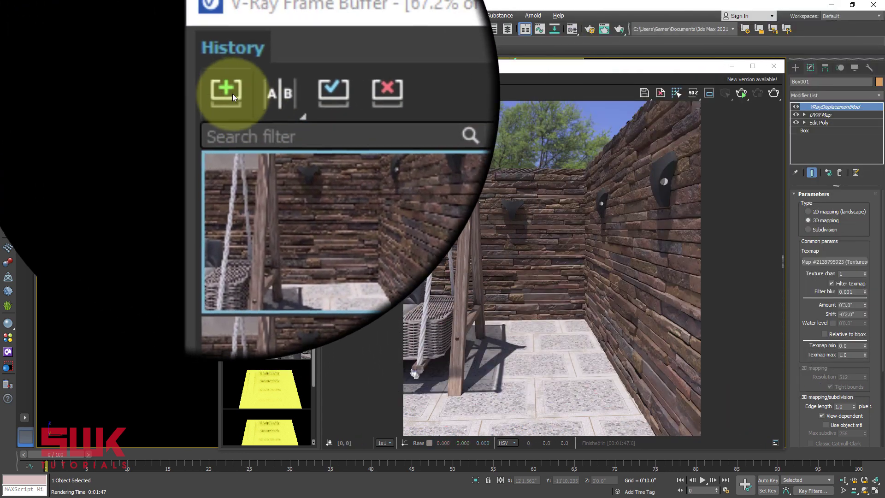
Step: Save the new render to the history with the note "Shift = -2"
right_click(259, 134)
left_click(260, 137)
type("Shift =")
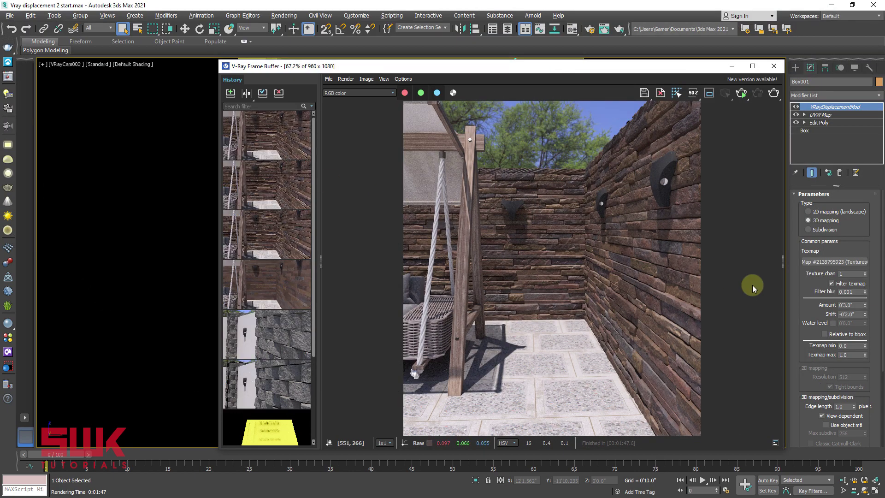
Step: Change the side wall's displacement shift to -0'3.0" and render the scene
double_click(851, 314)
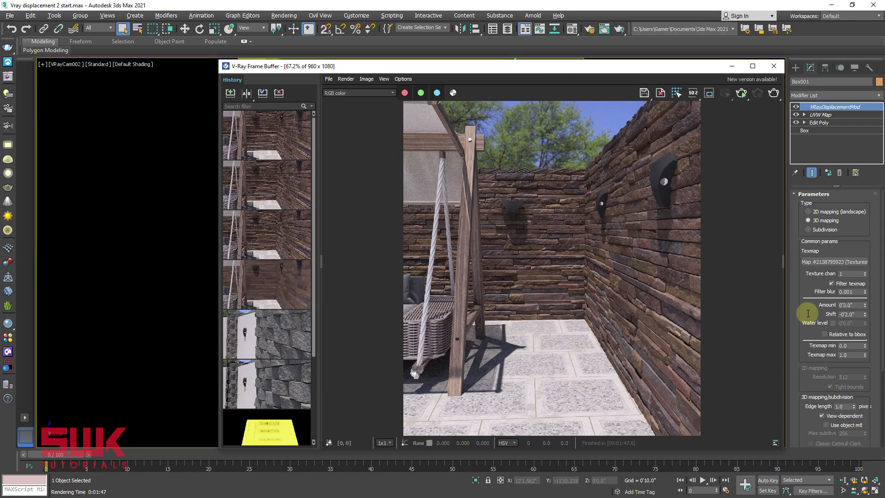
type("-3")
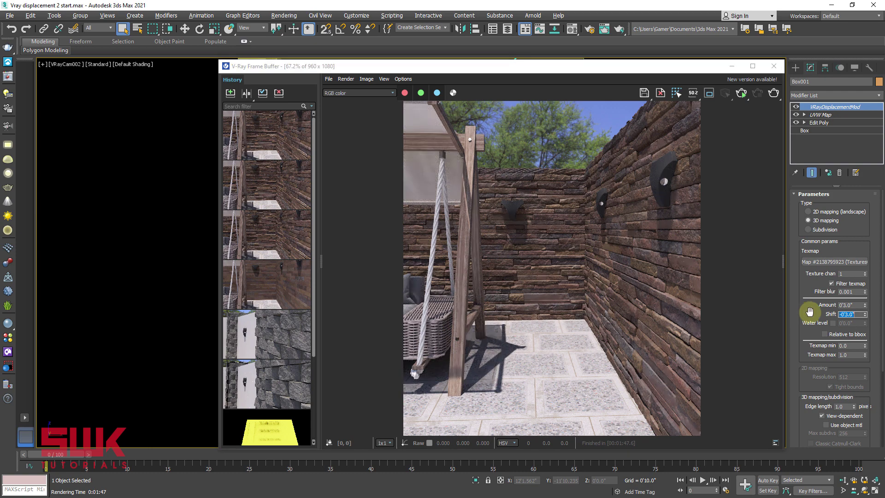
left_click(771, 94)
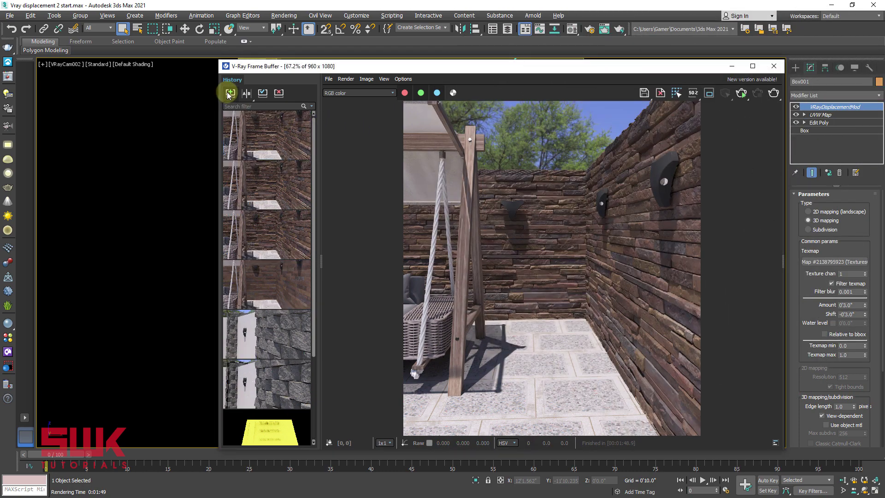
Step: Save the render to the history, then set up an A/B comparison with the displaced wall without shift as A and "Shift = -2" as B
left_click(229, 93)
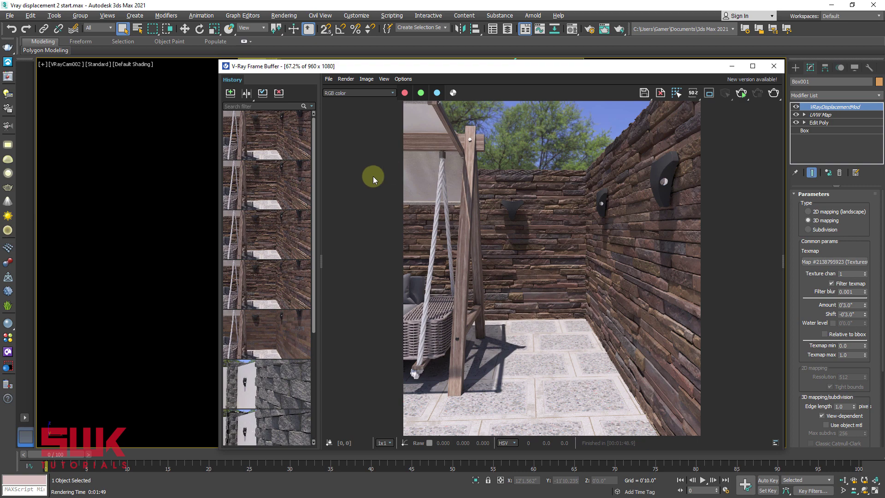
left_click(293, 186)
left_click(248, 94)
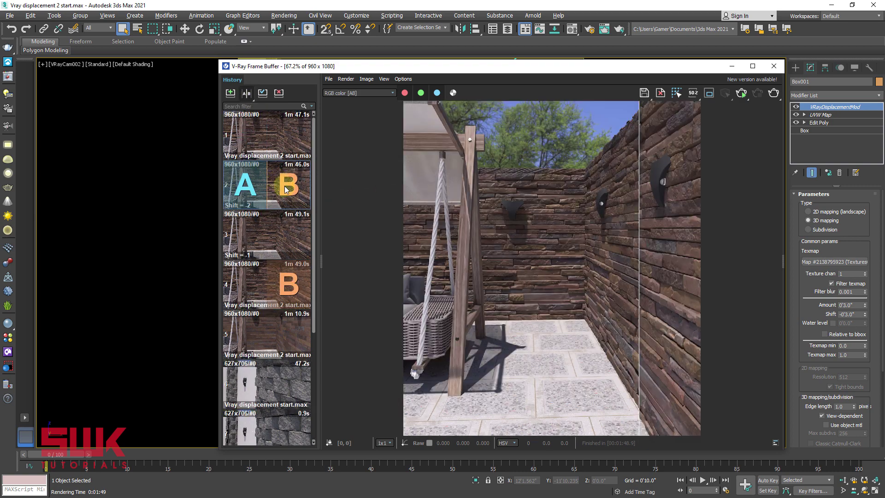
left_click(288, 185)
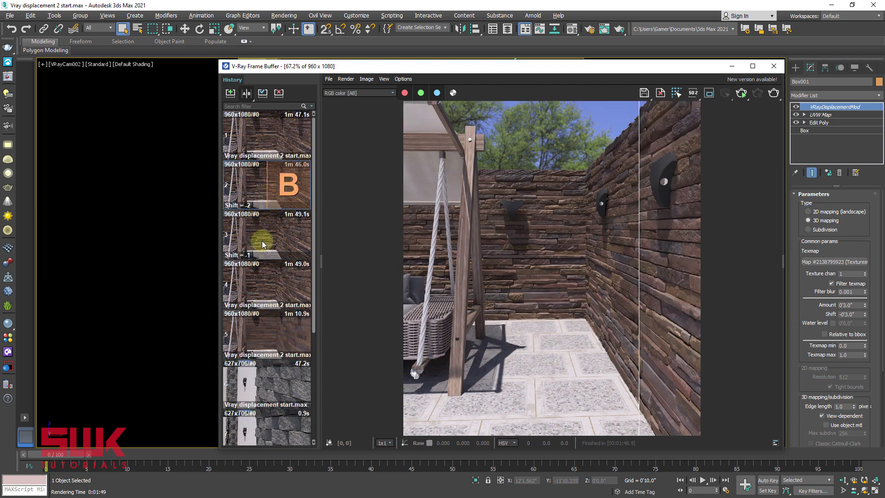
left_click(237, 277)
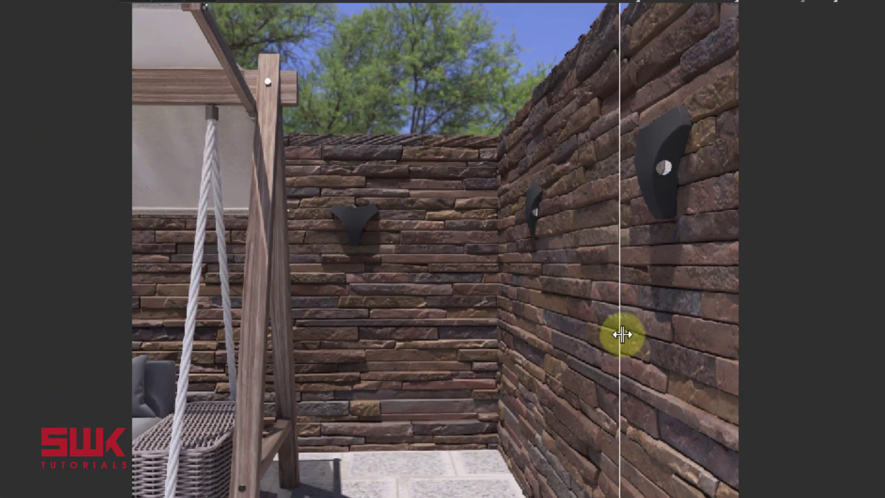
Step: Sweep the A/B divider back and forth across the side wall to examine how the shift affects the stones around the wall lamps
left_click_drag(622, 335, 743, 332)
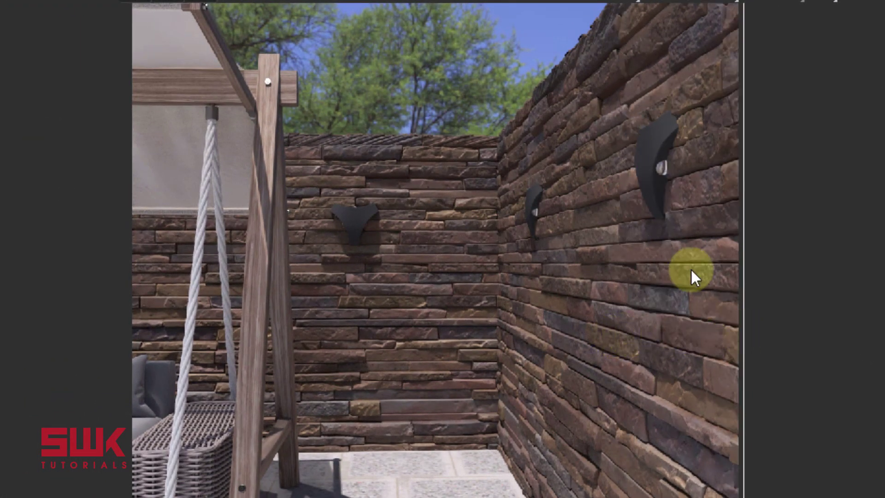
left_click(737, 207)
left_click_drag(738, 207, 629, 206)
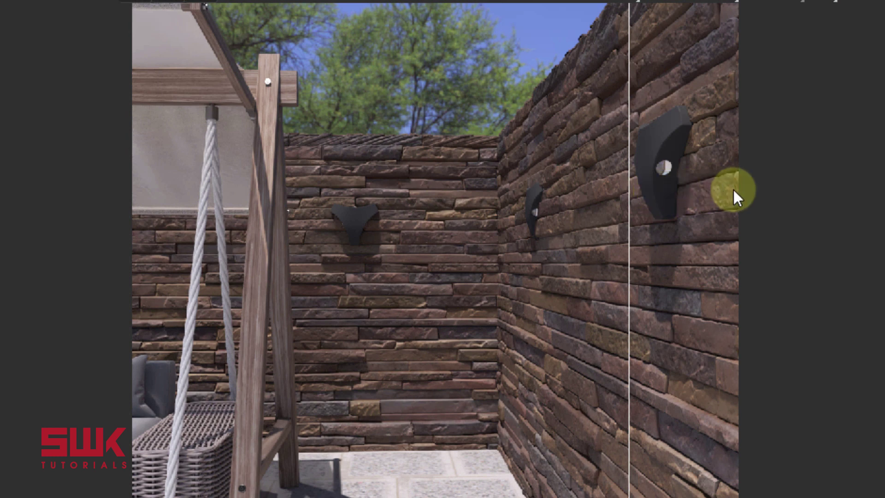
left_click_drag(627, 191, 413, 213)
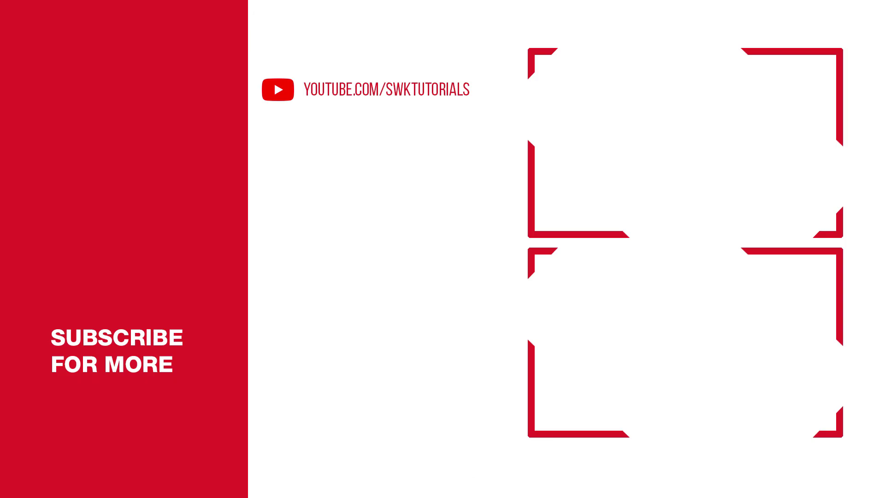